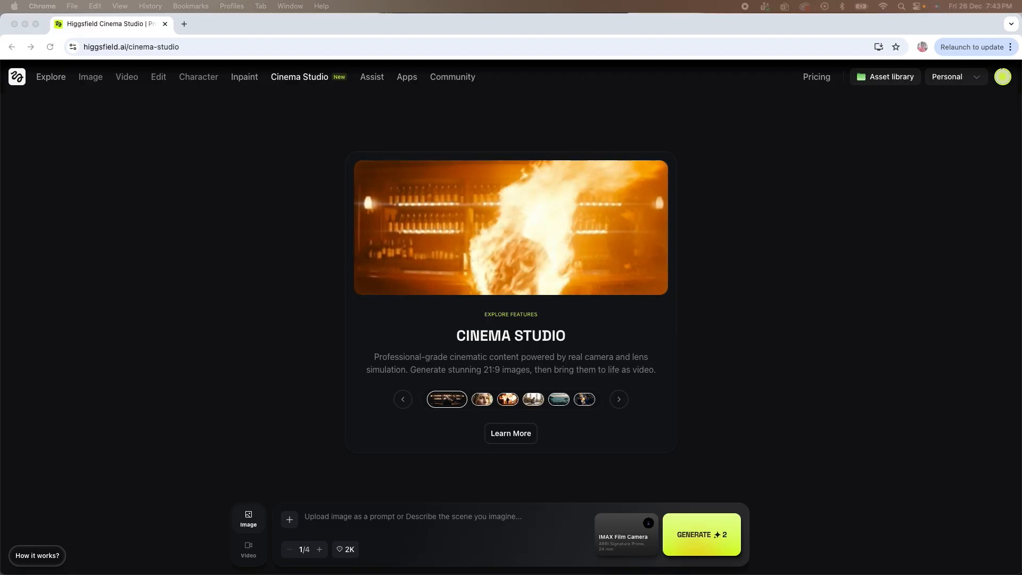
Paste the image prompt for an ultra-cinematic wide aerial shot of a modern futuristic city at dusk, realistic live-action style.
click(357, 517)
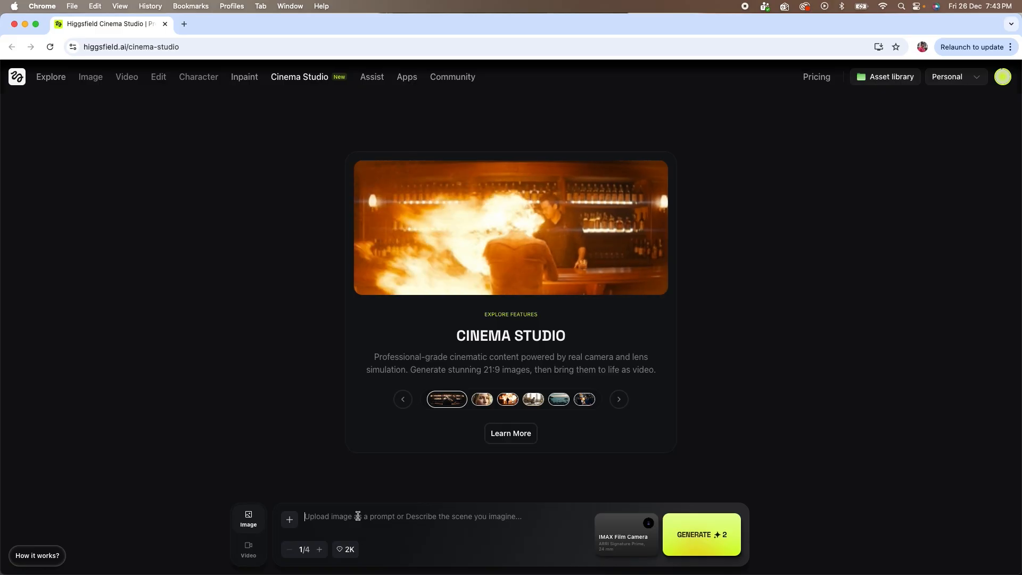
key(super+v)
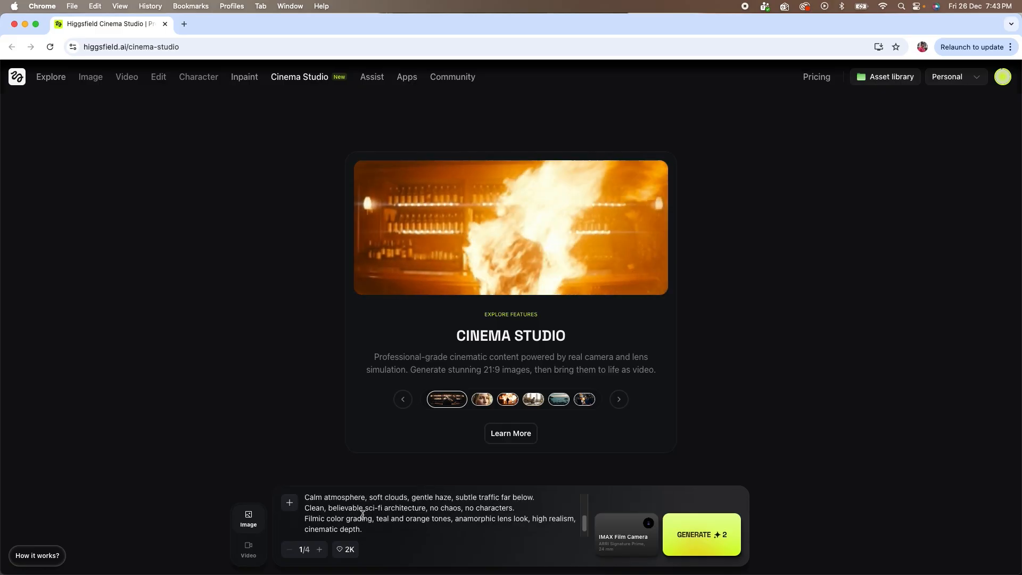
scroll(362, 515, up, 5)
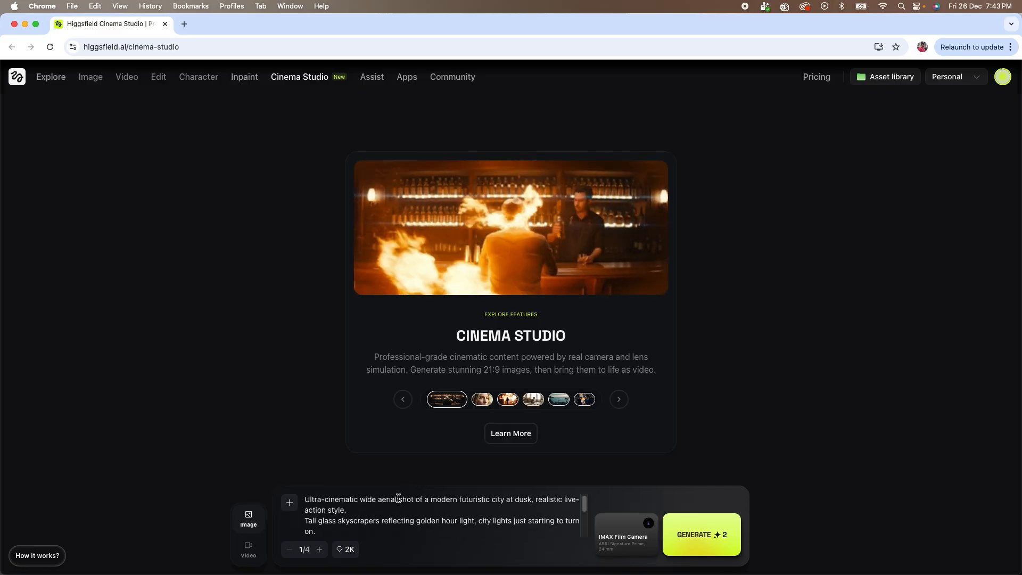
Set the simulated camera for the image to Sony Venice.
click(632, 529)
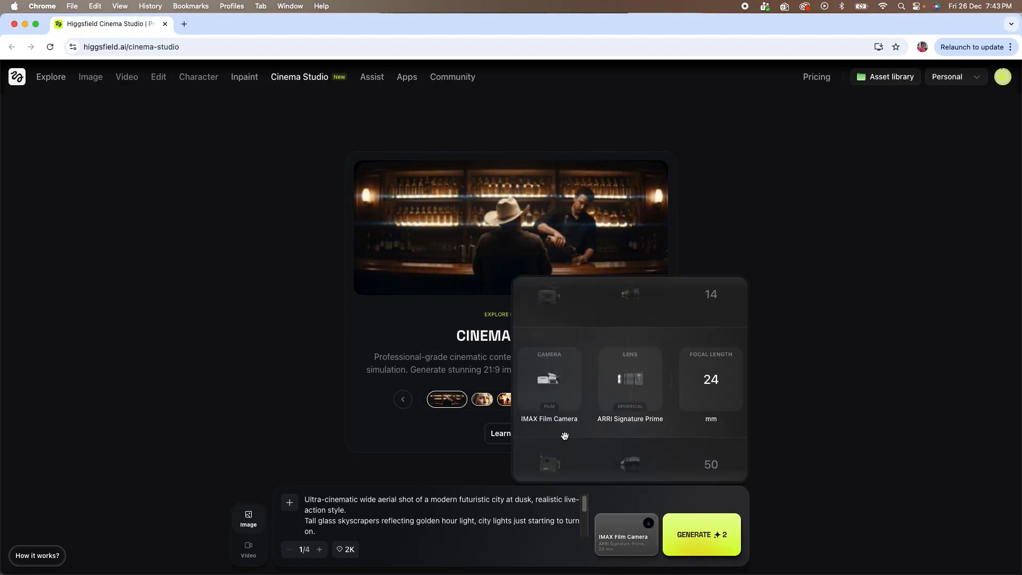
scroll(554, 344, down, 1)
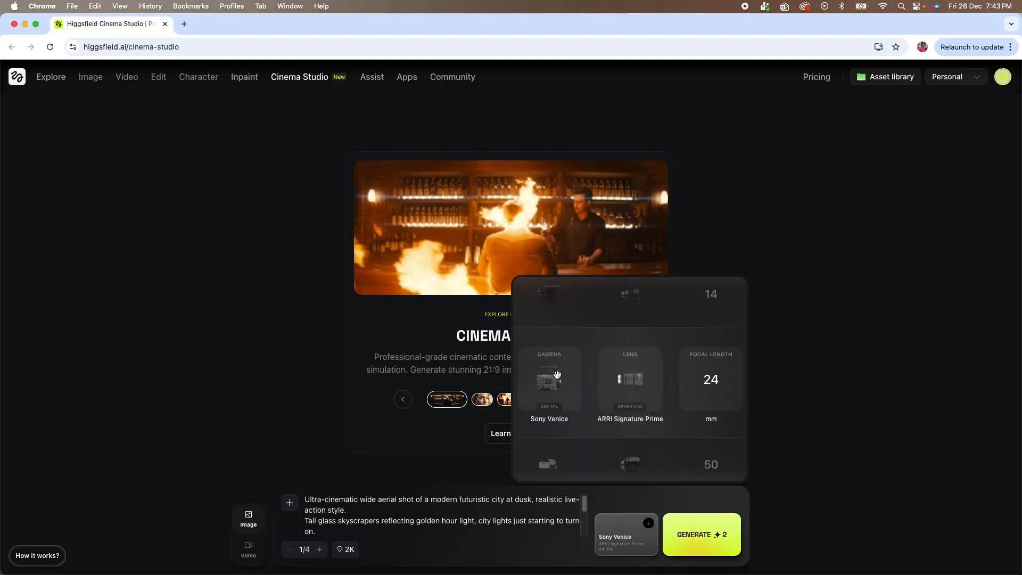
scroll(557, 318, down, 1)
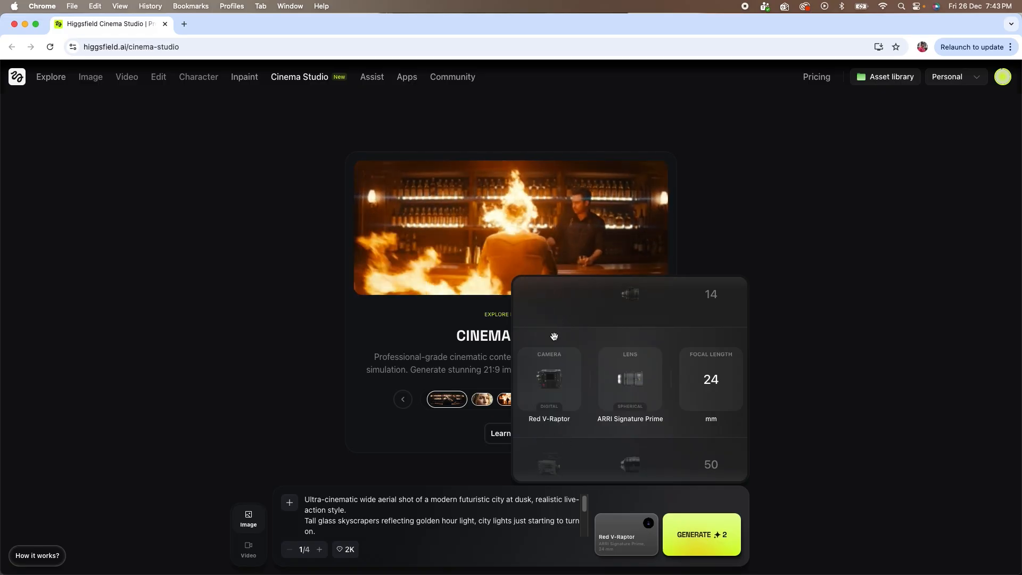
click(549, 466)
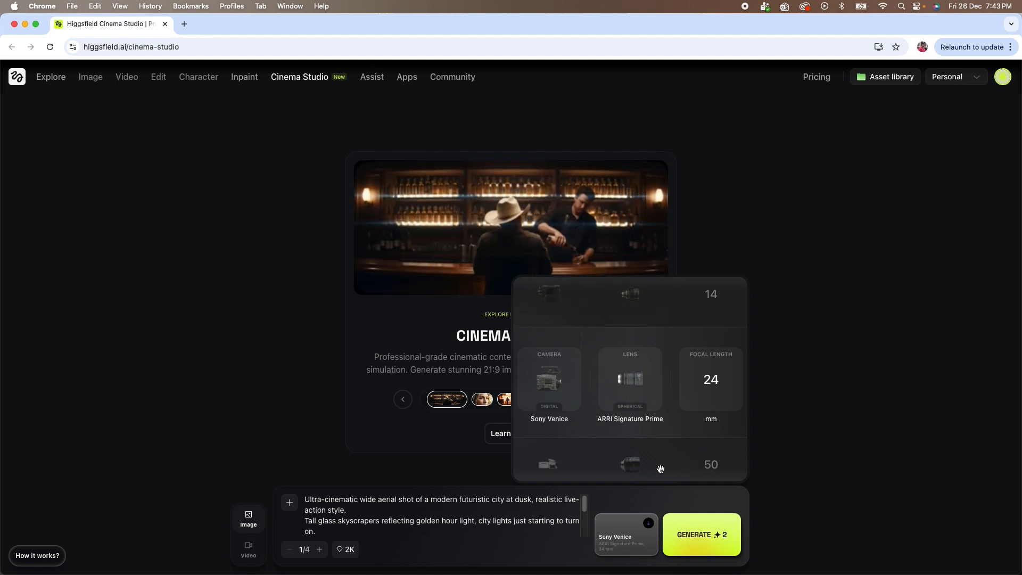
Set the lens to Zeiss Ultra Prime and the focal length to 24 mm.
click(633, 466)
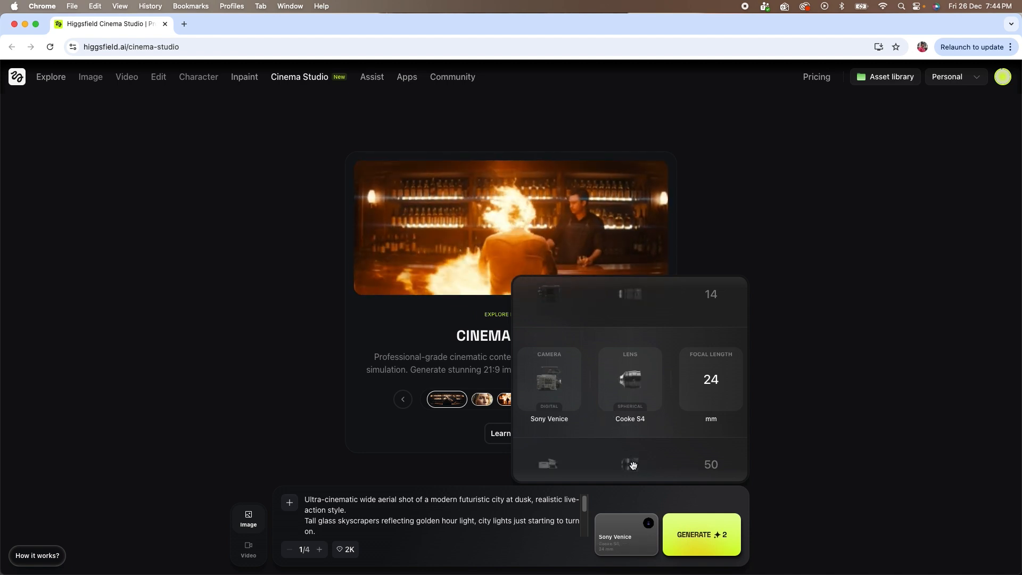
click(632, 465)
click(633, 465)
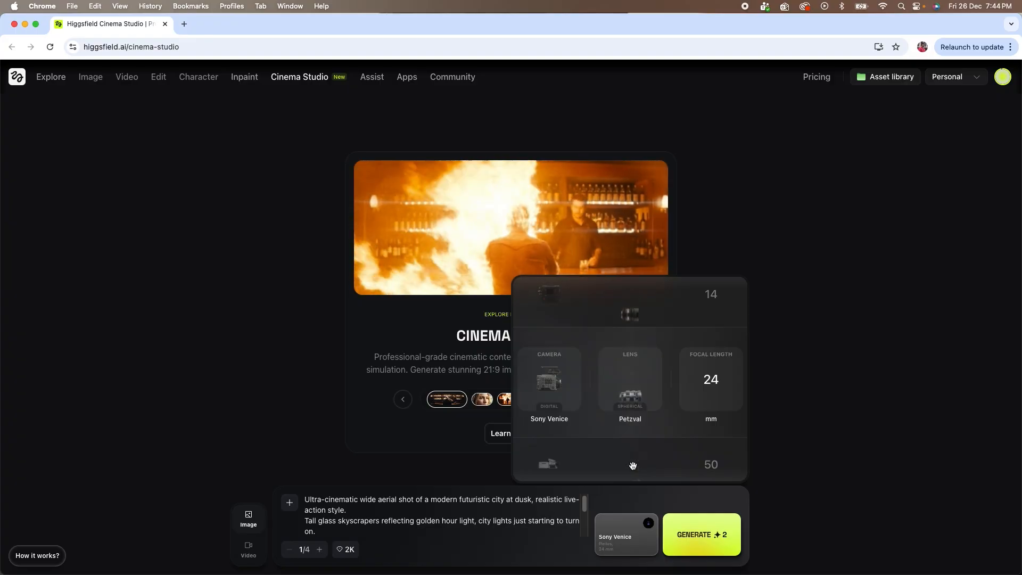
click(633, 465)
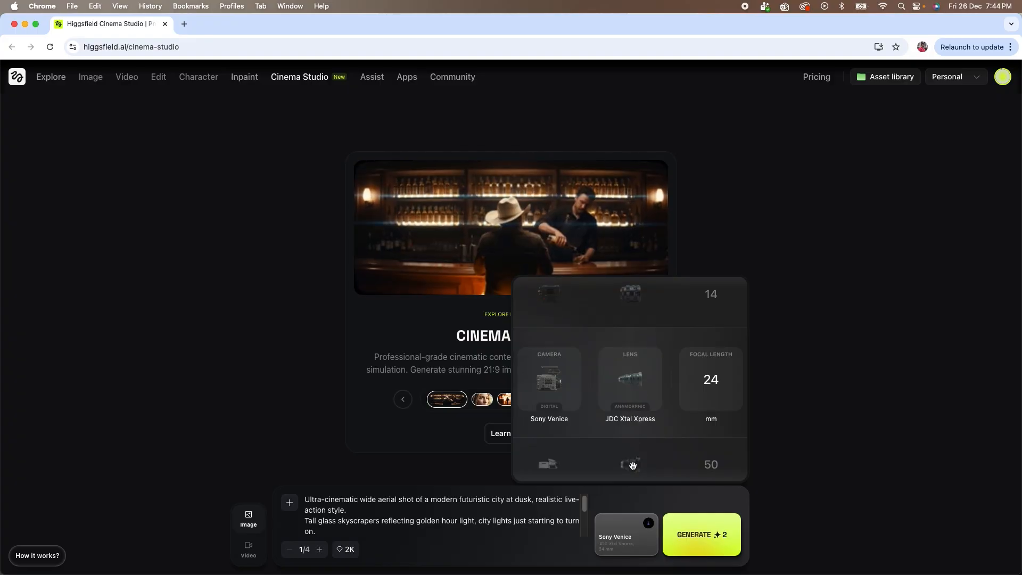
click(633, 466)
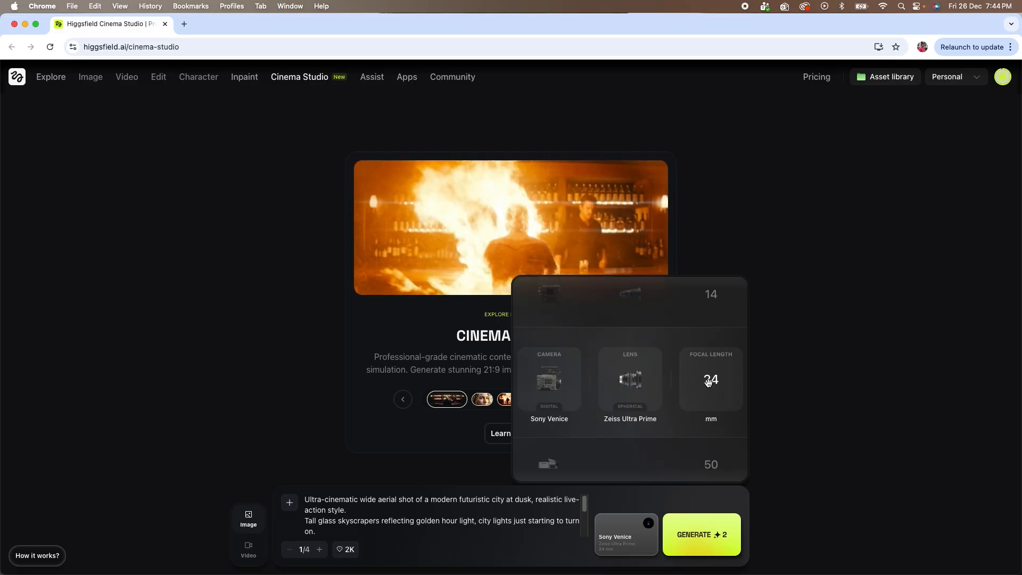
click(710, 465)
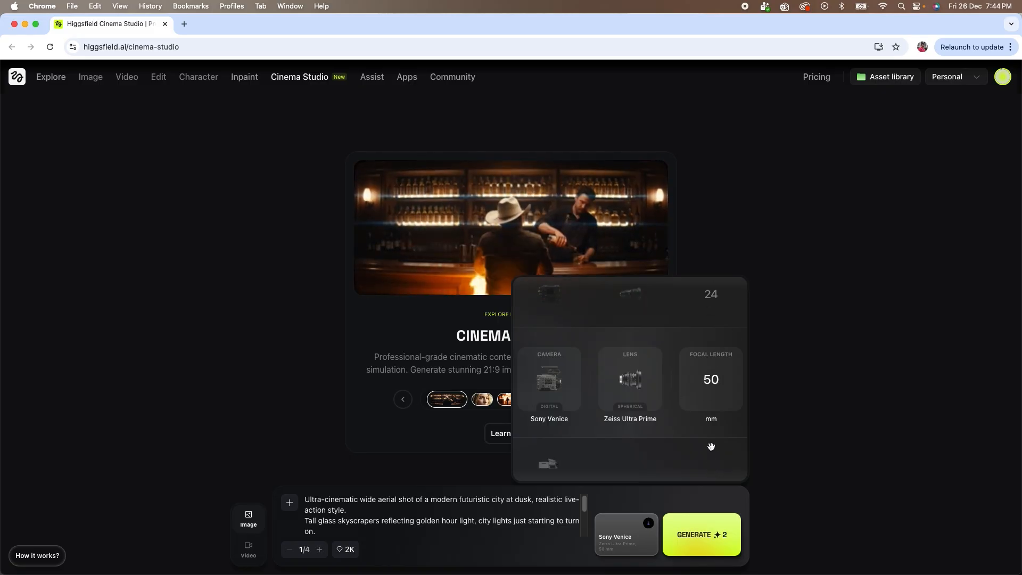
click(711, 301)
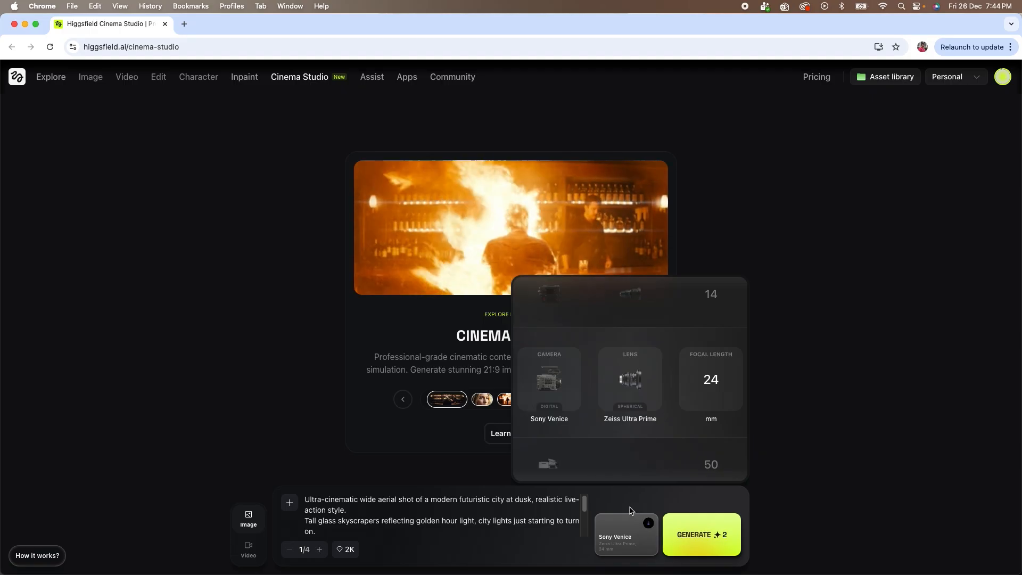
Generate the futuristic city image and read through its full prompt.
click(408, 514)
click(707, 534)
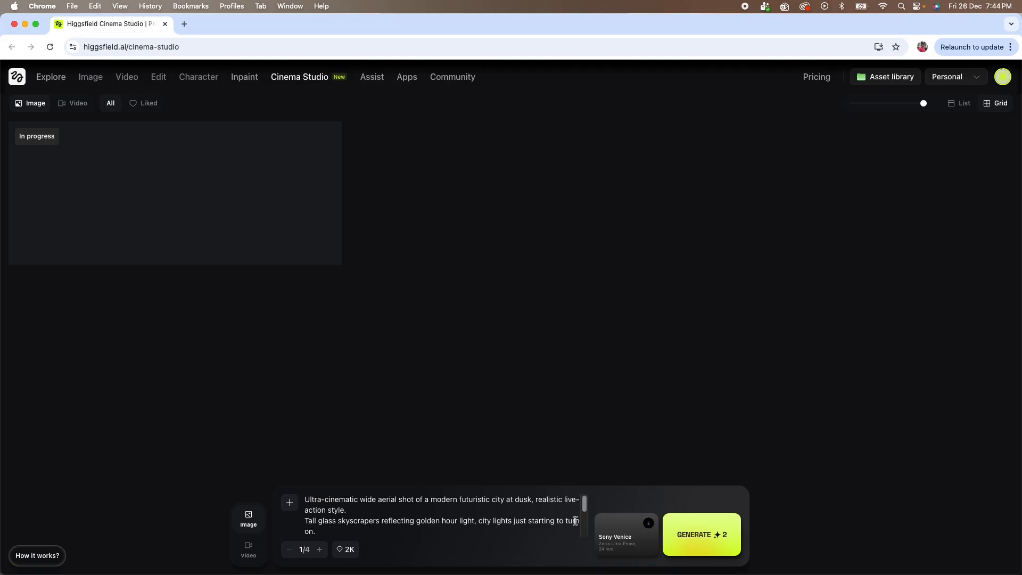
scroll(585, 515, down, 3)
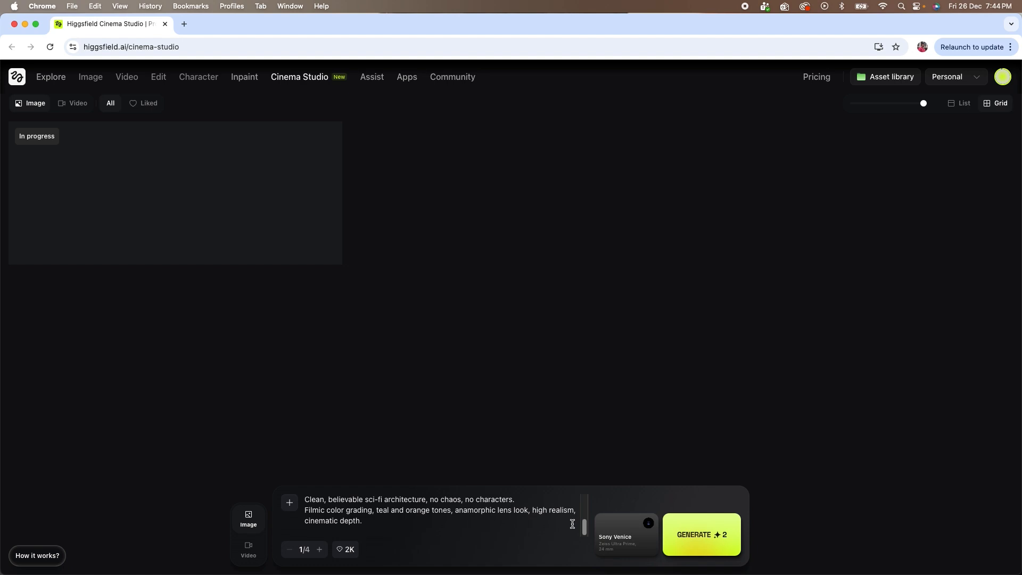
scroll(571, 523, up, 6)
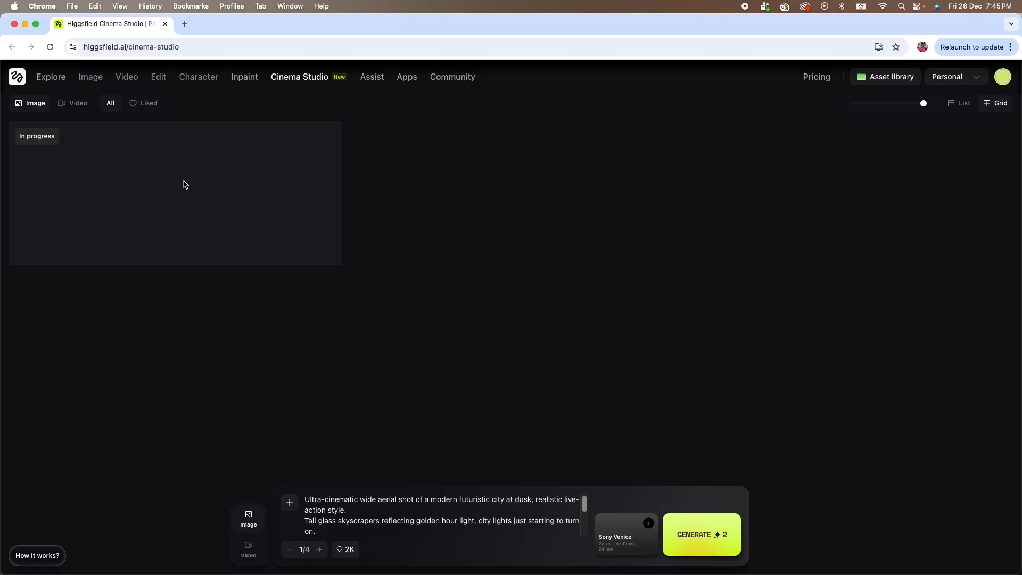
Look through the How it works guide, covering camera setup, video, camera movements, start and end frames, and multiple angles.
click(44, 561)
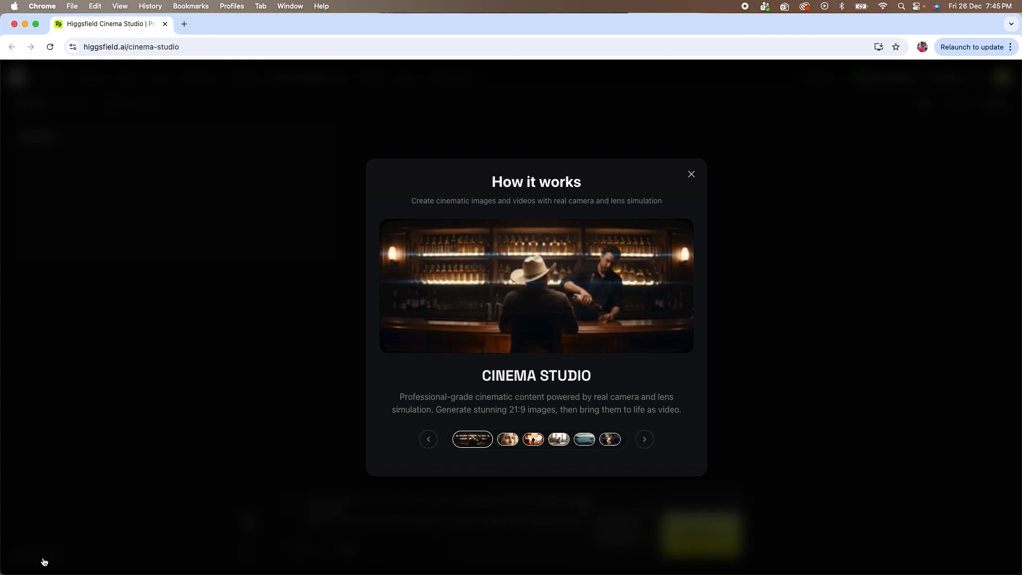
click(644, 440)
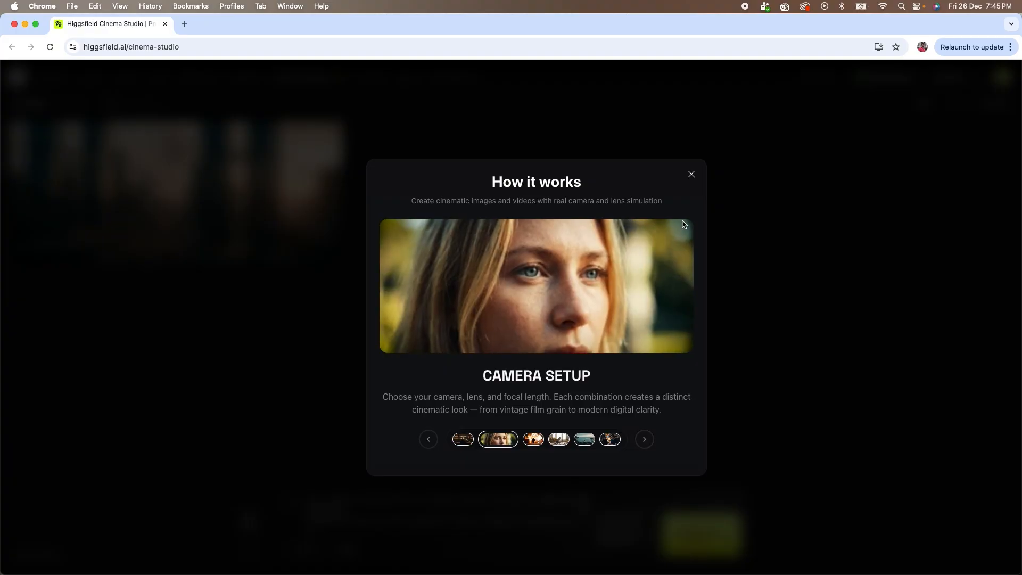
click(644, 439)
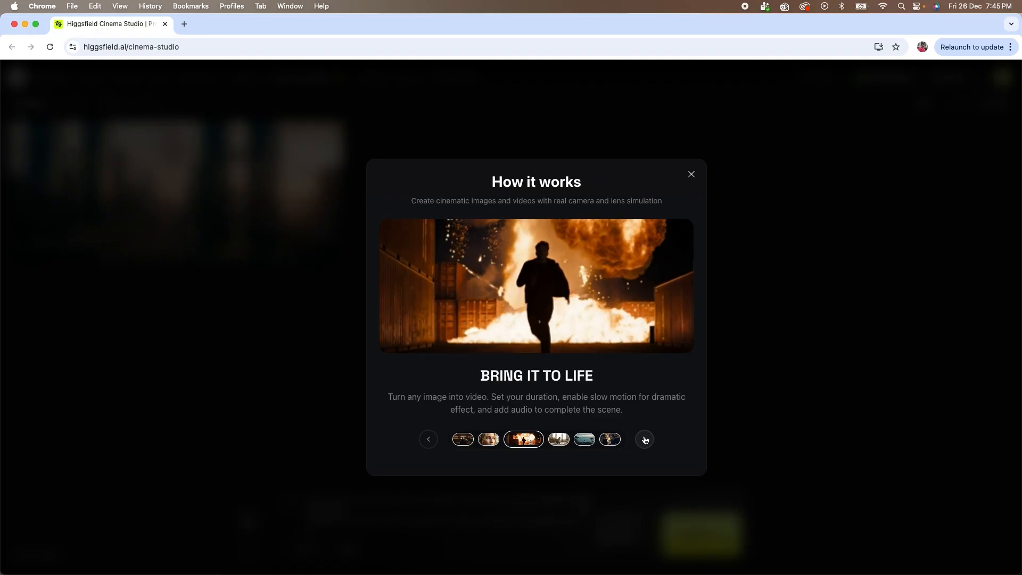
click(645, 439)
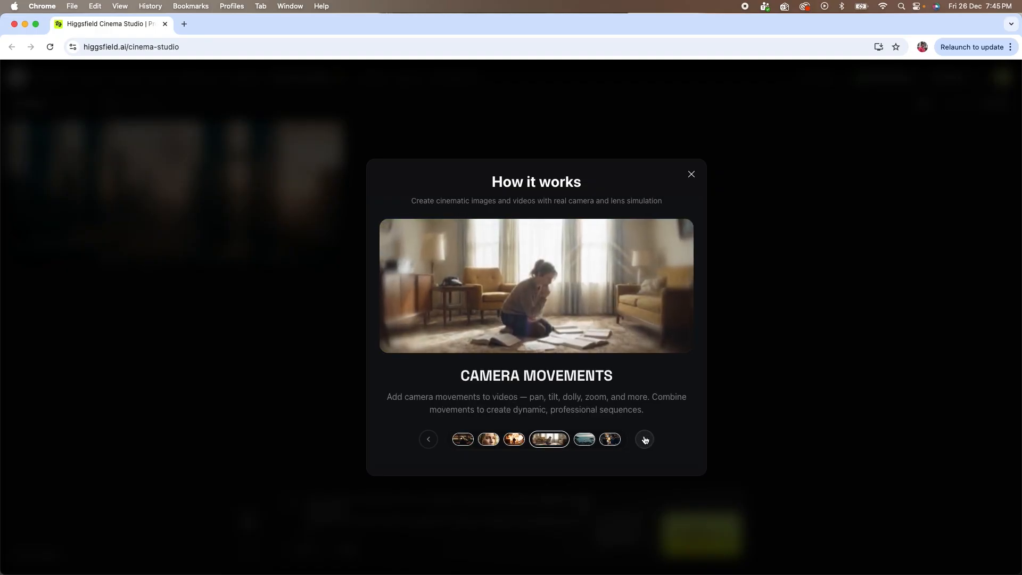
click(645, 439)
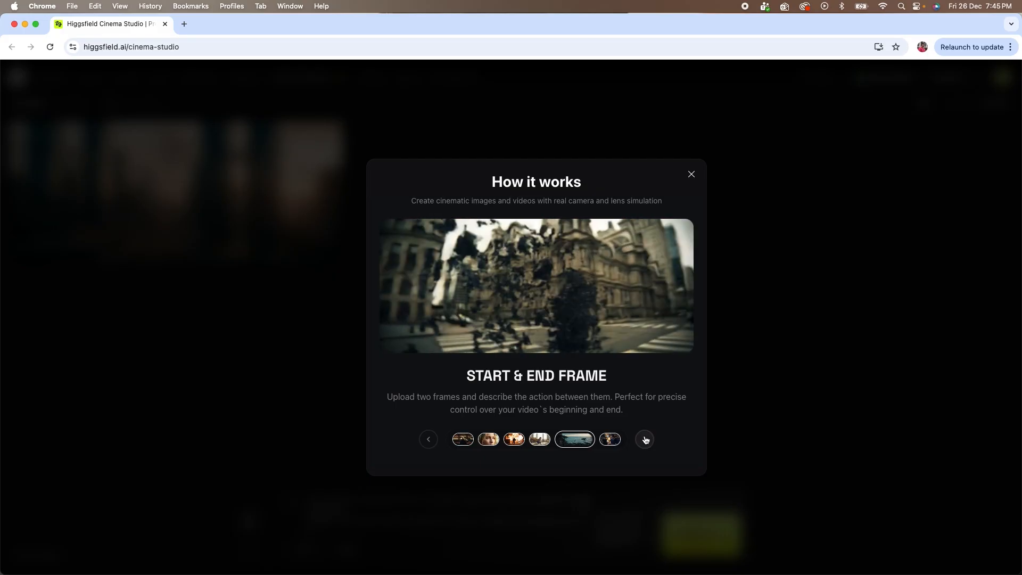
click(645, 439)
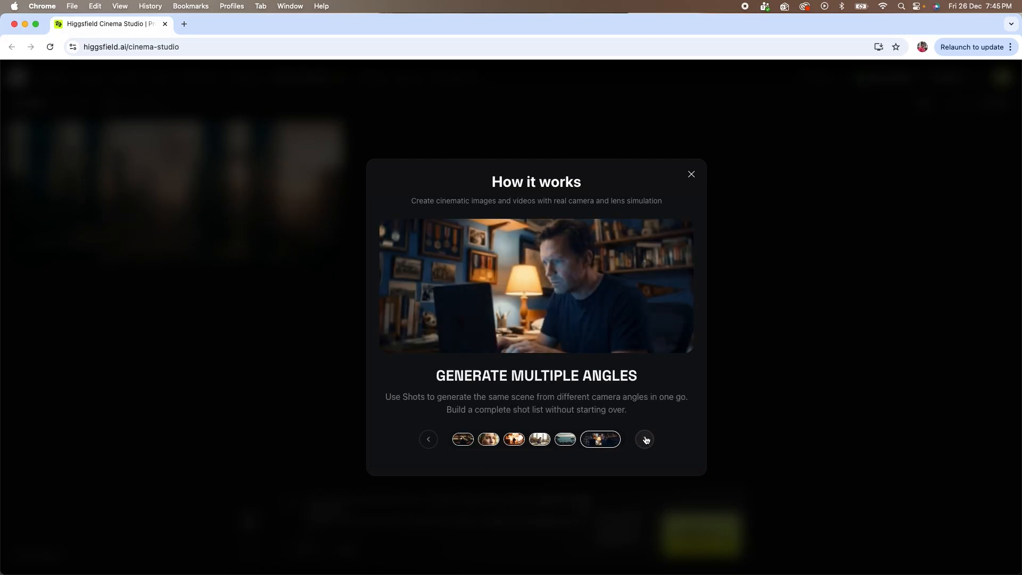
click(645, 439)
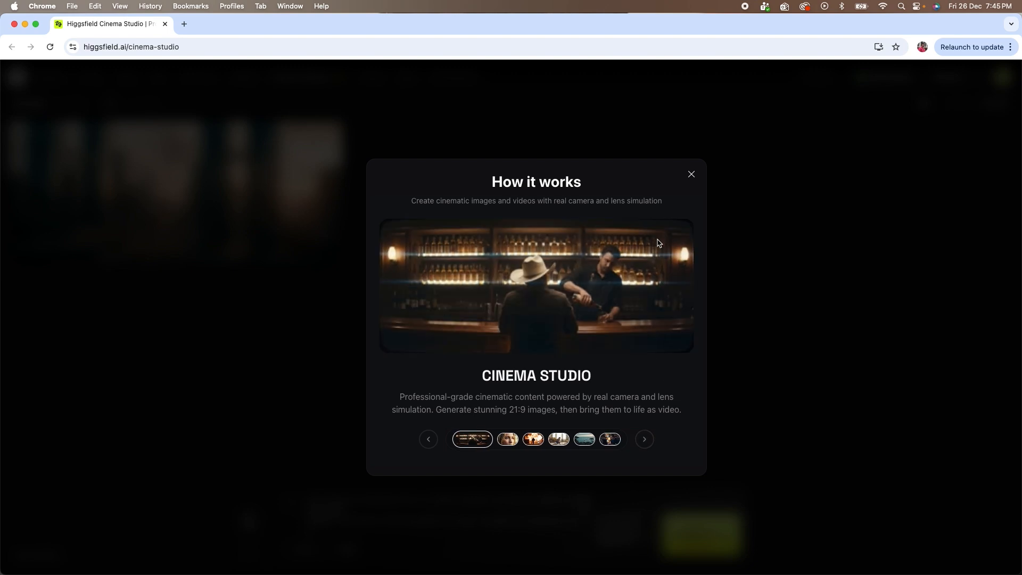
click(692, 175)
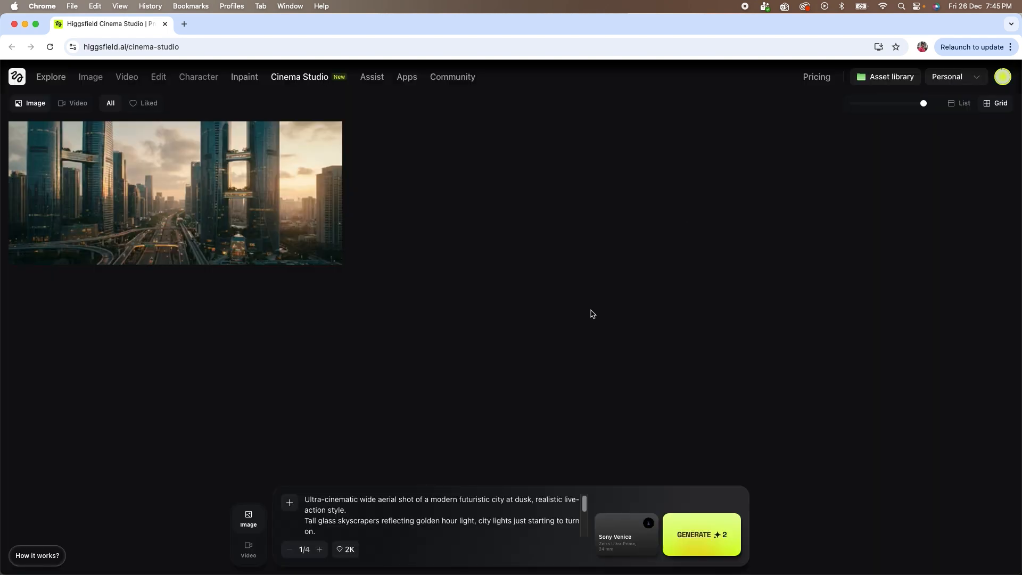
Examine the generated city skyline image at full size together with its details, and return to the image grid.
click(207, 187)
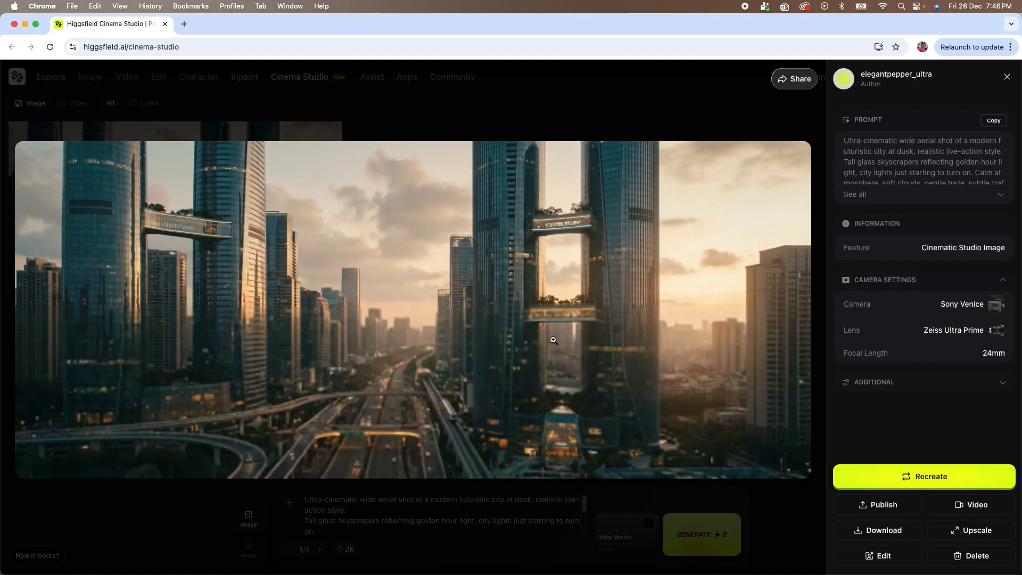
click(389, 270)
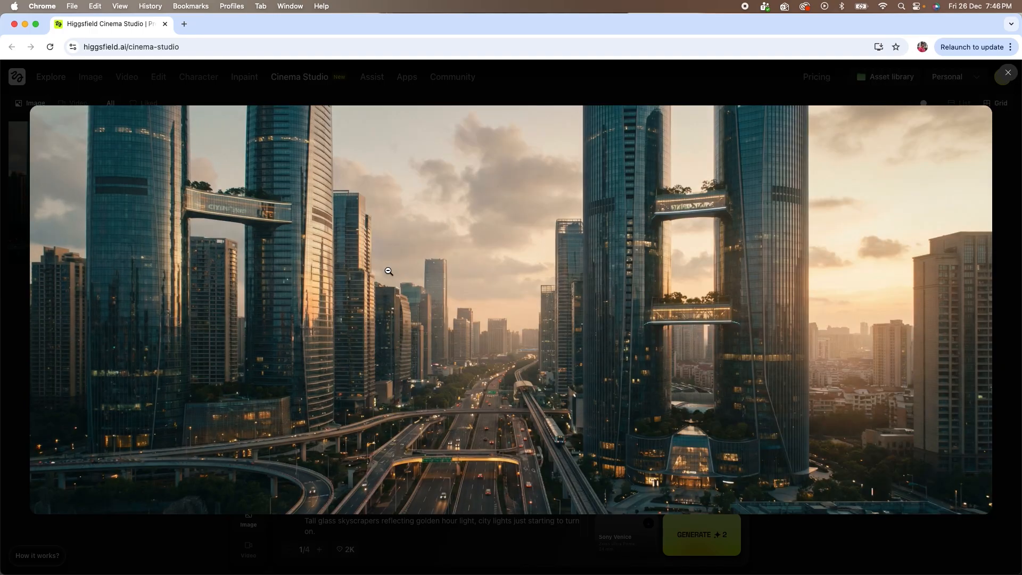
click(389, 270)
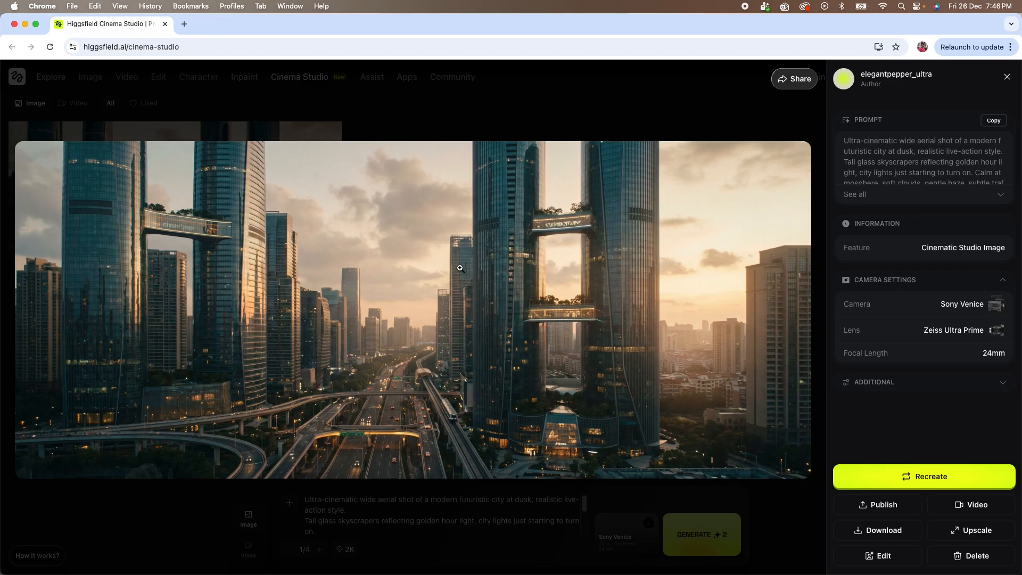
click(1007, 79)
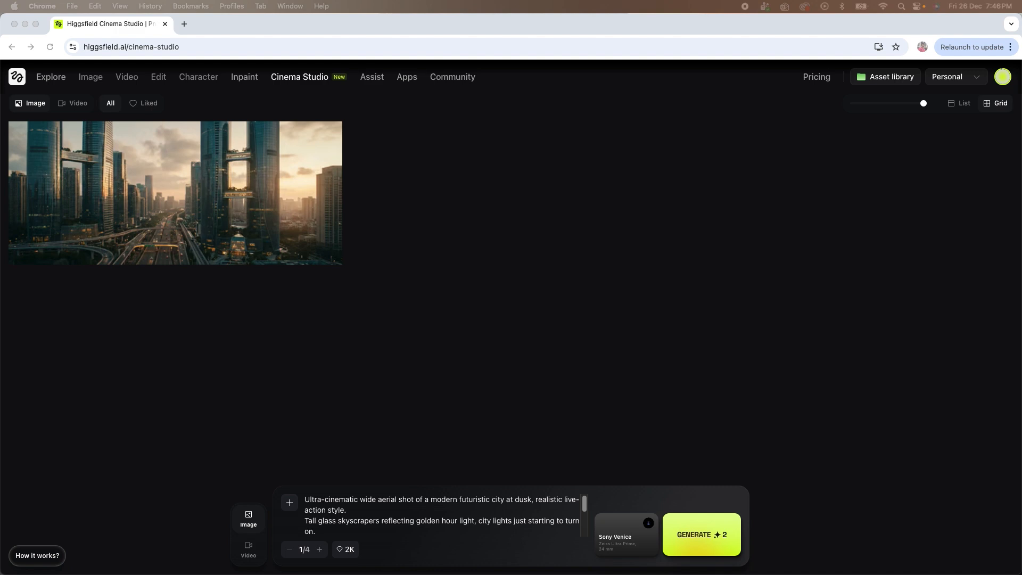
Replace the prompt with the interior of a high-tech underground command center with a large digital radar screen glowing red.
click(393, 511)
key(super+a)
key(BackSpace)
key(super+v)
scroll(420, 523, up, 3)
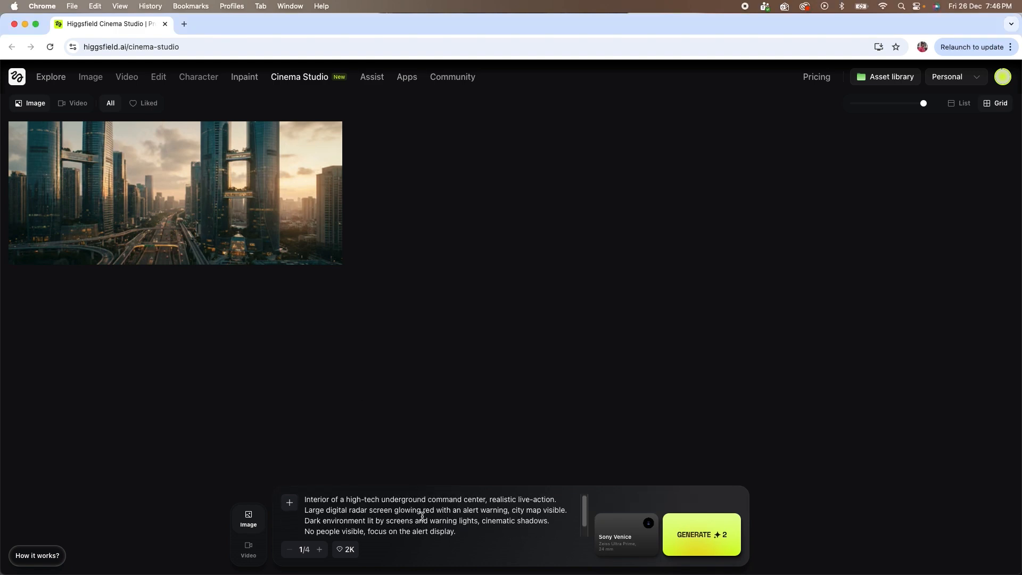
Generate the command center image and view the result enlarged.
click(698, 542)
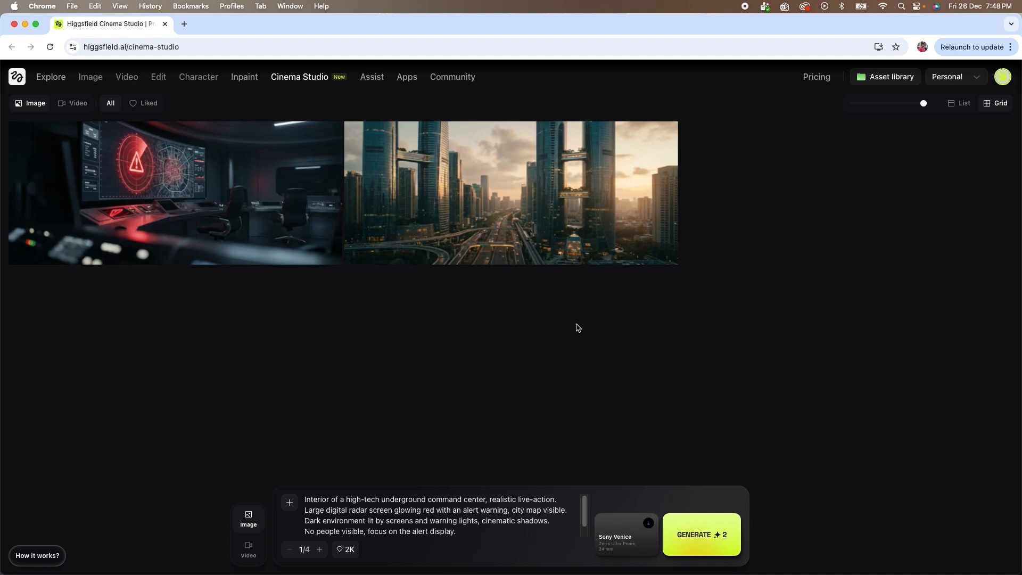
click(314, 212)
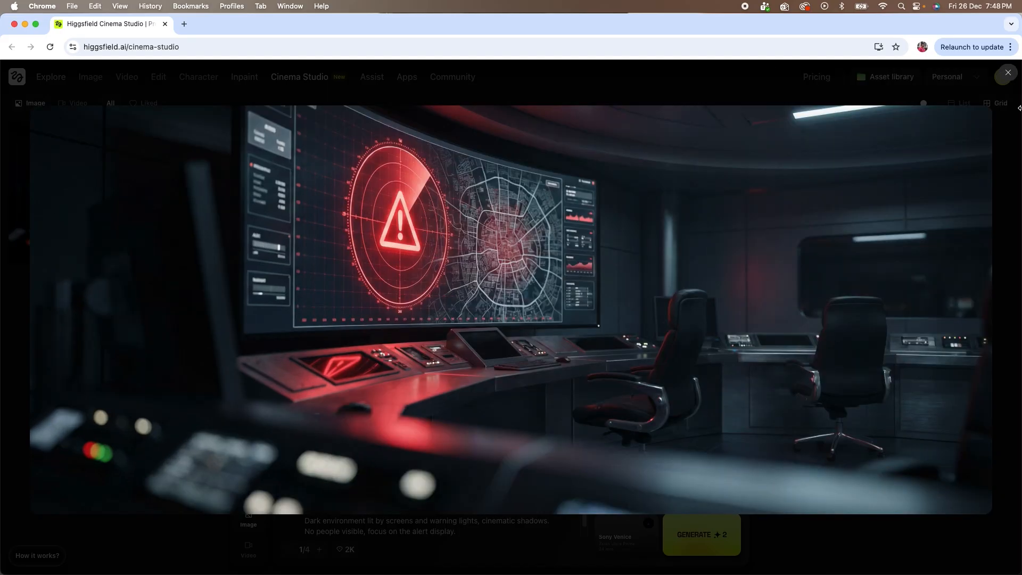
click(1006, 78)
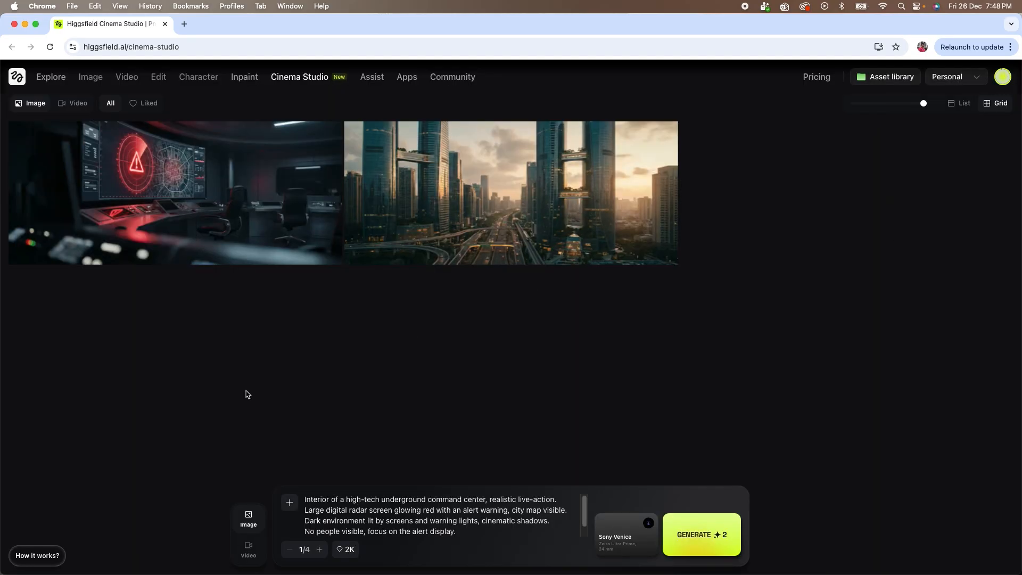
Replace the prompt with the pilots scene with soft rim lighting and a serious, calm, confident mood, and generate the image.
click(424, 516)
key(super+a)
key(super+v)
click(702, 534)
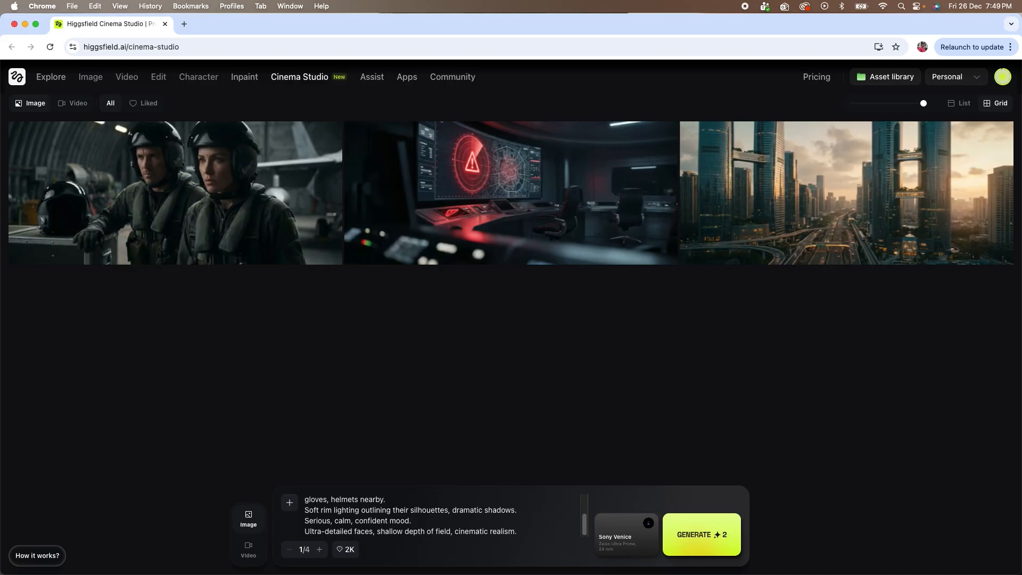
Generate another image from the pilots prompt and one from the blue-lit prompt focusing on the hologram and heroes.
click(701, 535)
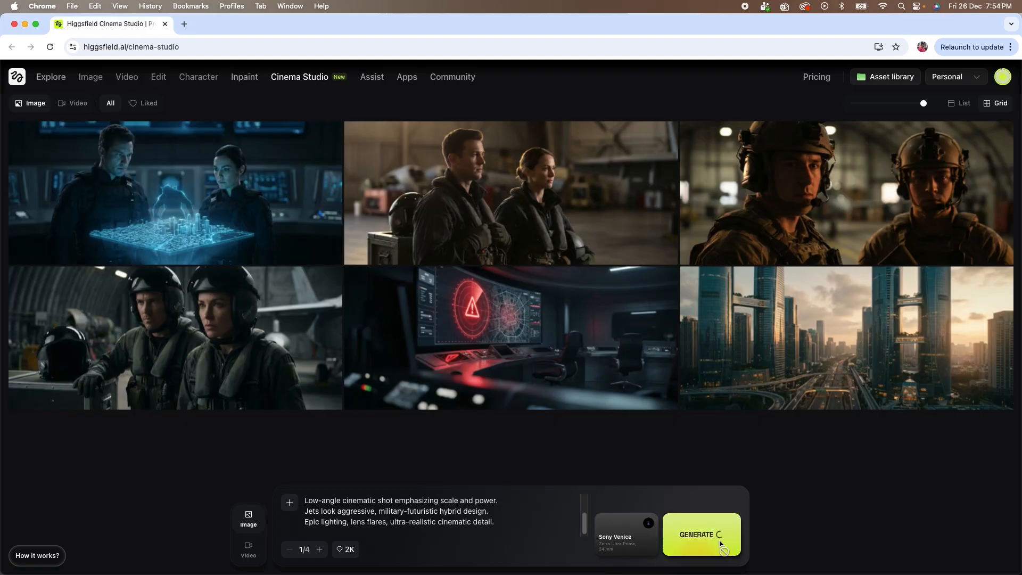
click(725, 536)
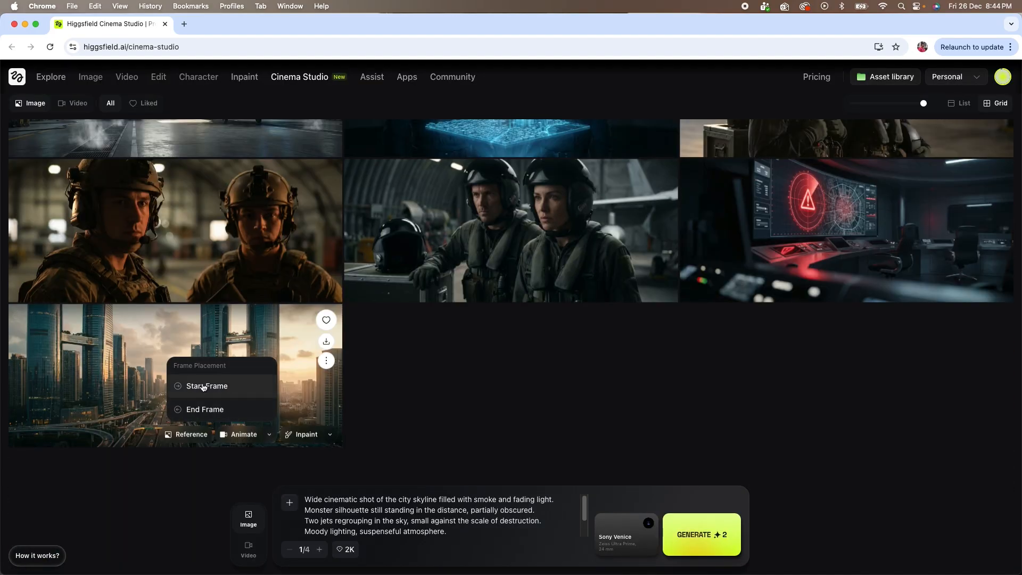
Use the city skyline image as a video's start frame and paste the prompt for a cinematic aerial establishing shot at dusk.
click(254, 390)
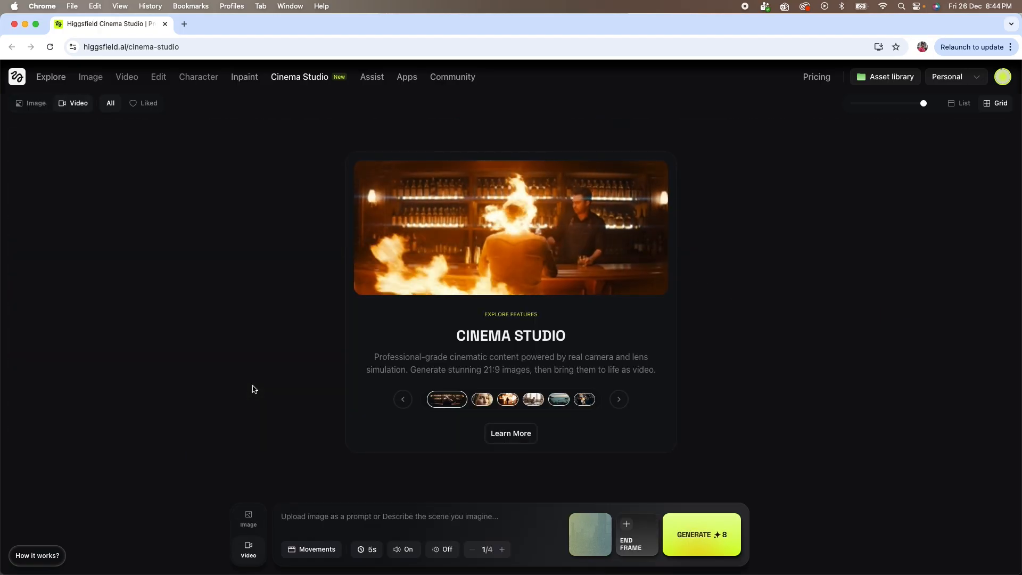
click(351, 519)
key(super+v)
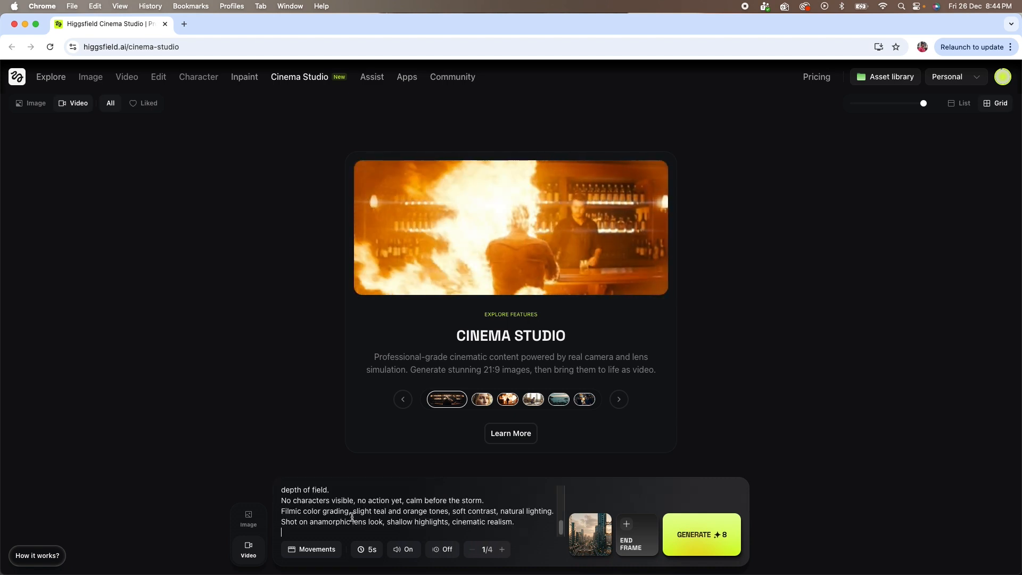
scroll(352, 517, up, 5)
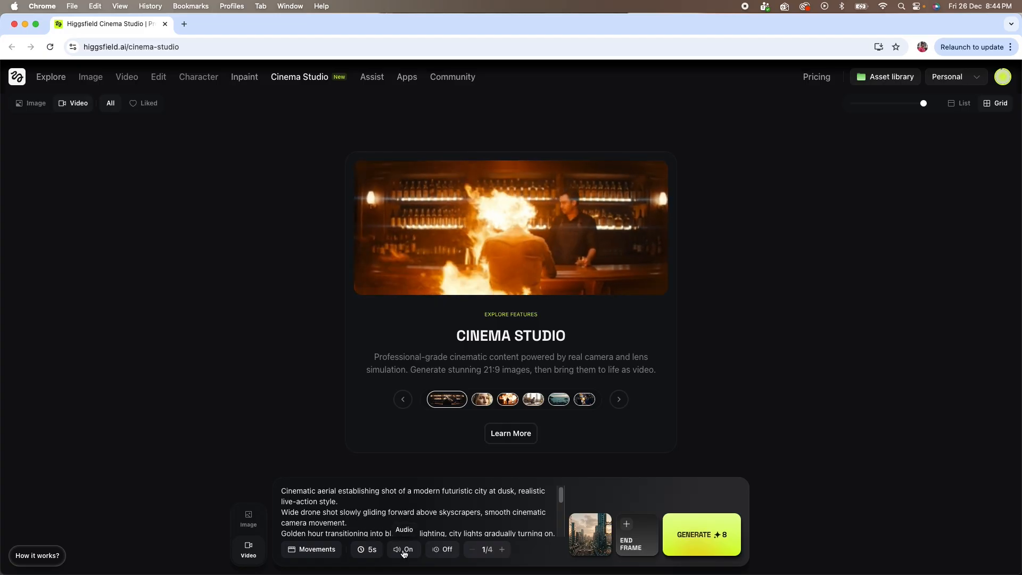
Add the Dolly out camera movement to the city video's prompt.
click(316, 550)
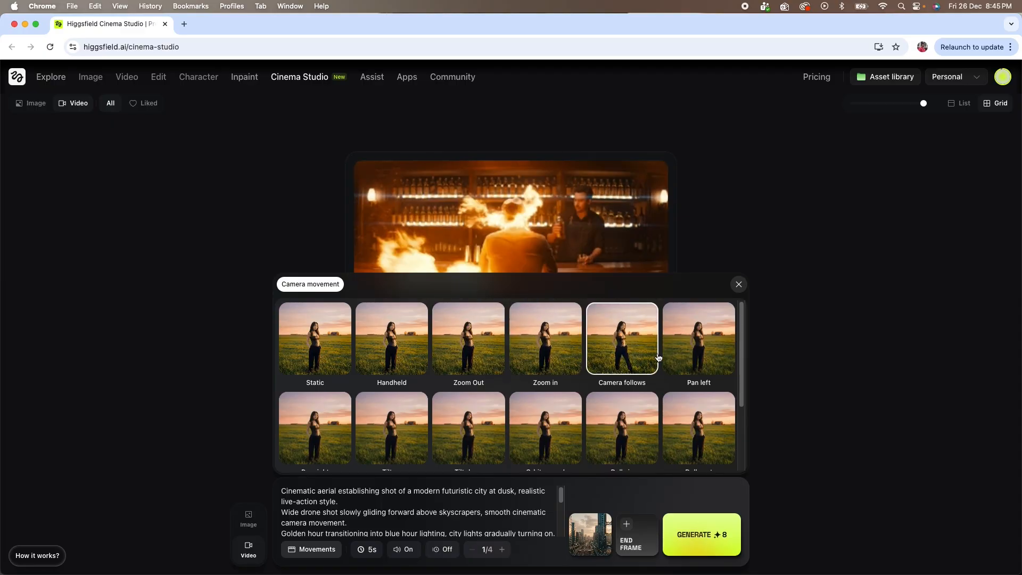
scroll(715, 356, down, 2)
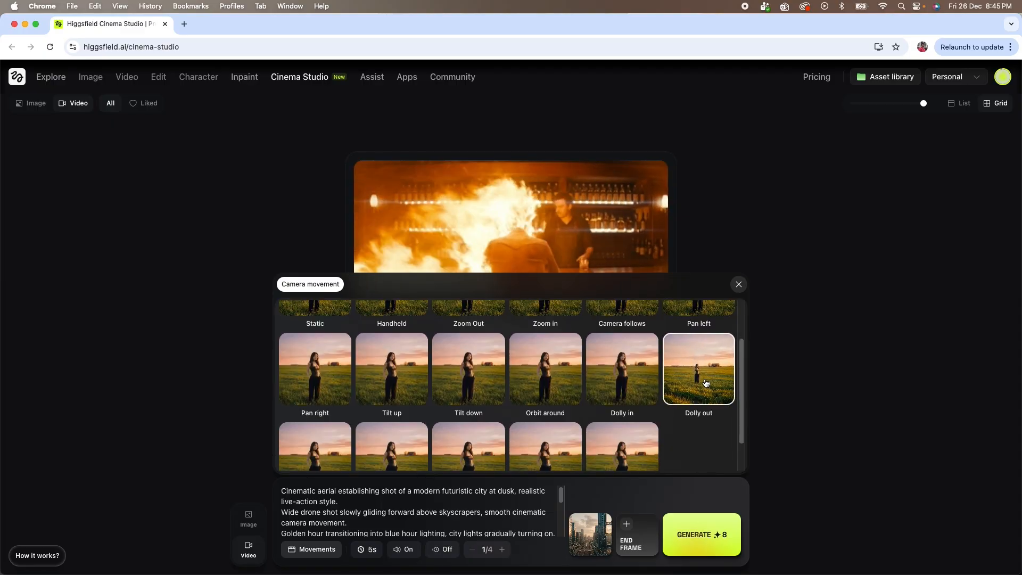
click(693, 376)
scroll(702, 445, down, 1)
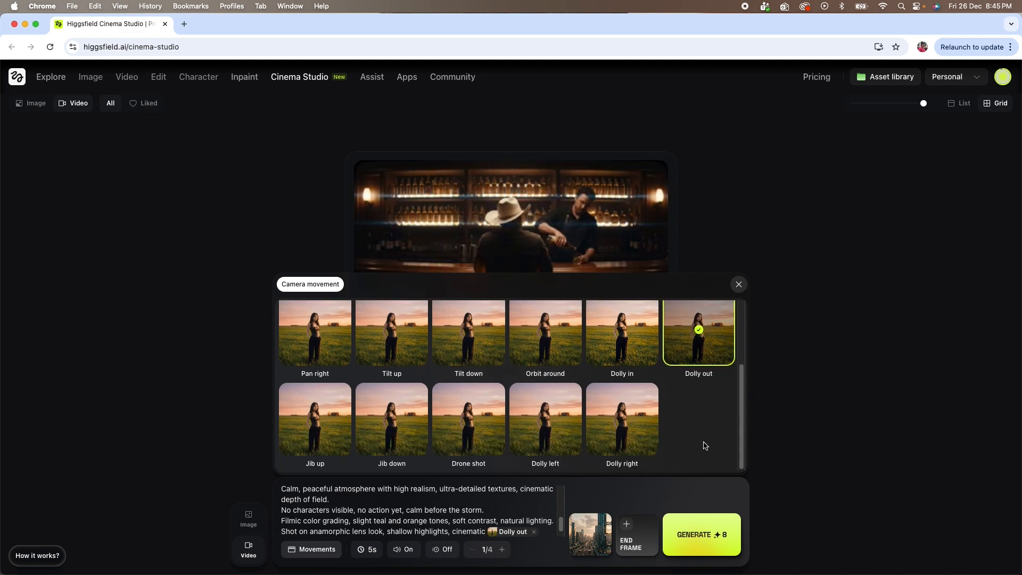
click(326, 554)
scroll(526, 515, up, 5)
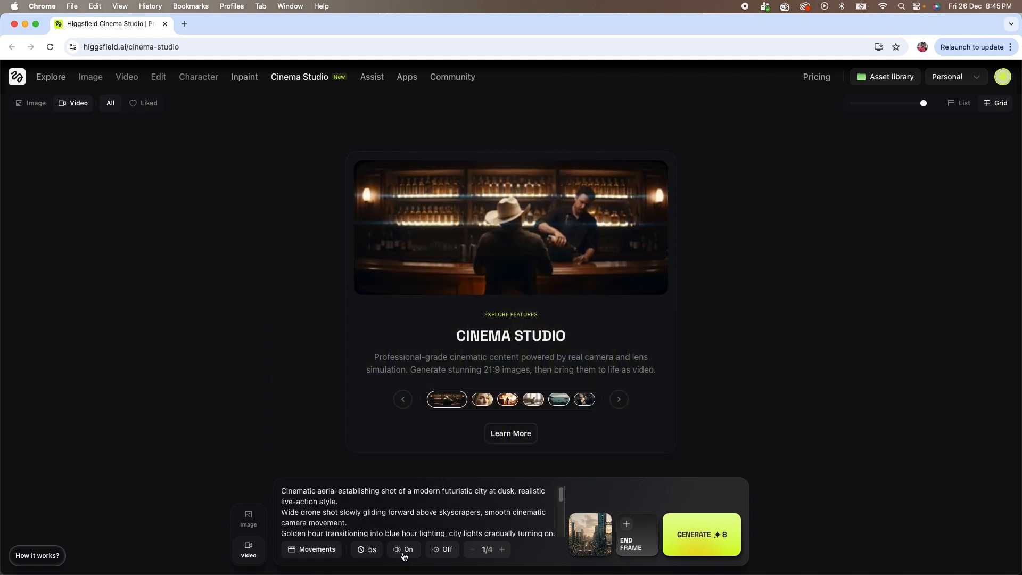
Keep the 5s duration with audio on, switch on the remaining option that is off, and generate the city video.
click(365, 555)
click(367, 554)
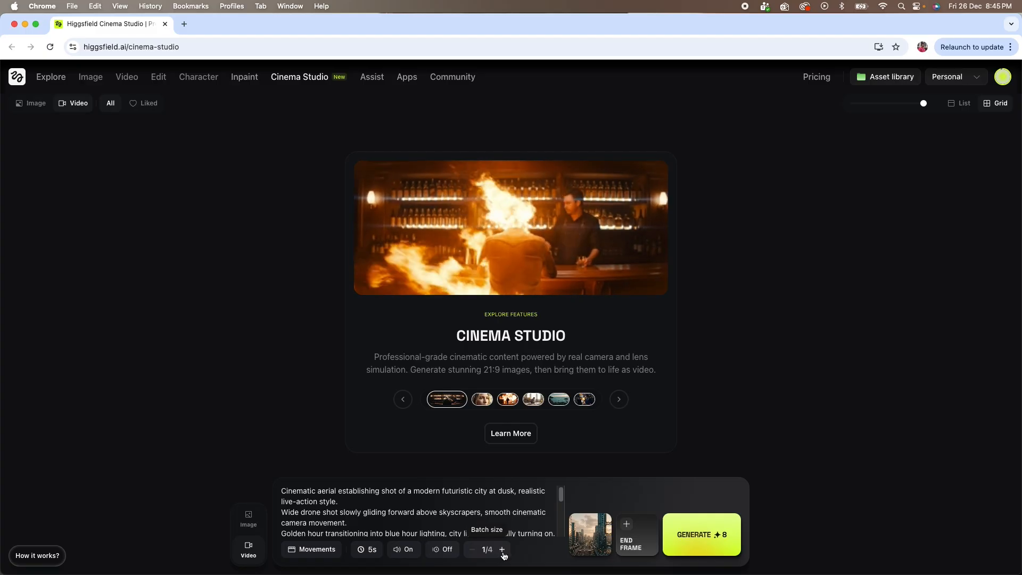
click(448, 551)
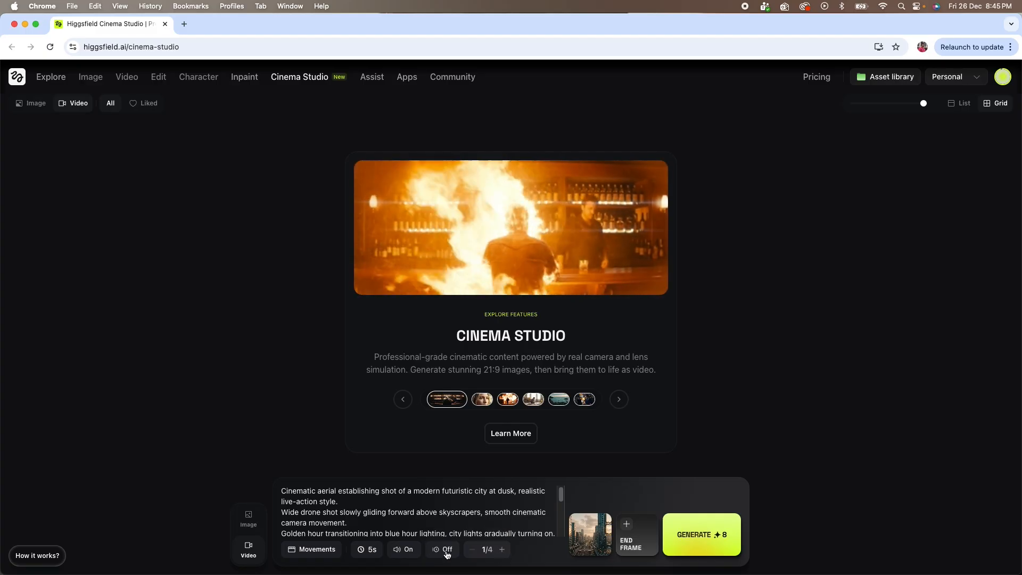
scroll(468, 521, down, 5)
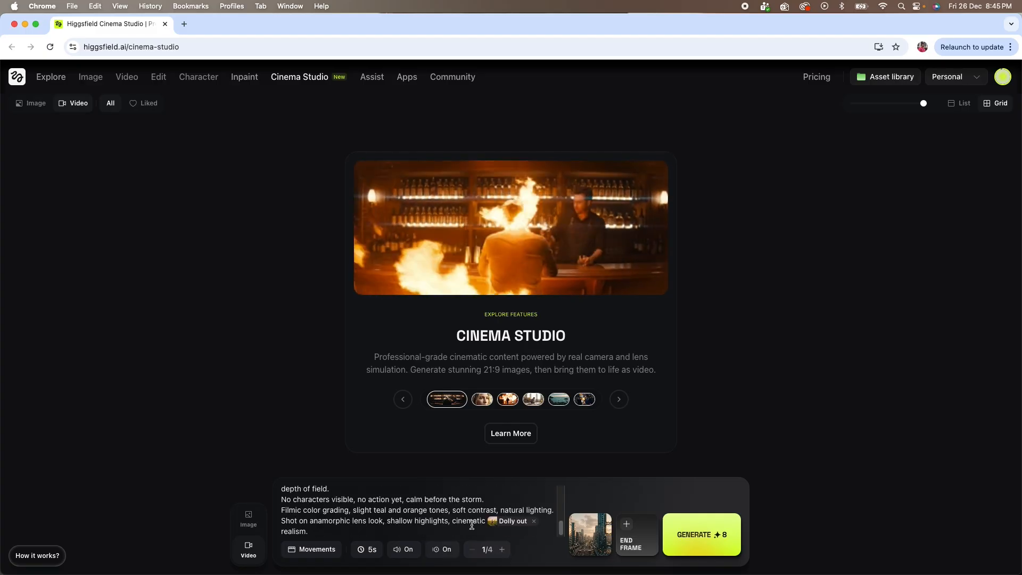
scroll(443, 513, up, 5)
click(714, 534)
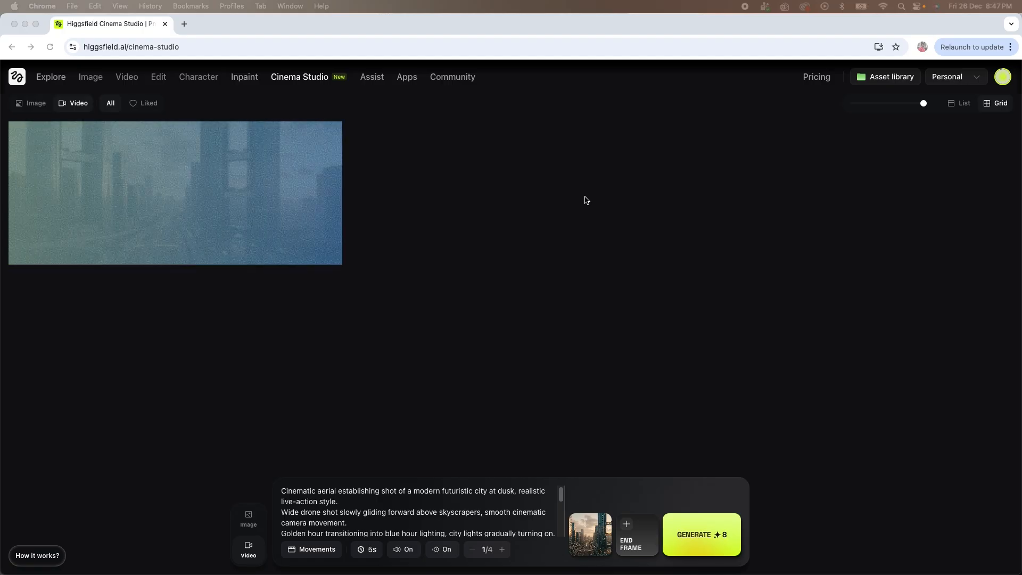
Play the generated Dolly out city video enlarged and close it.
click(152, 185)
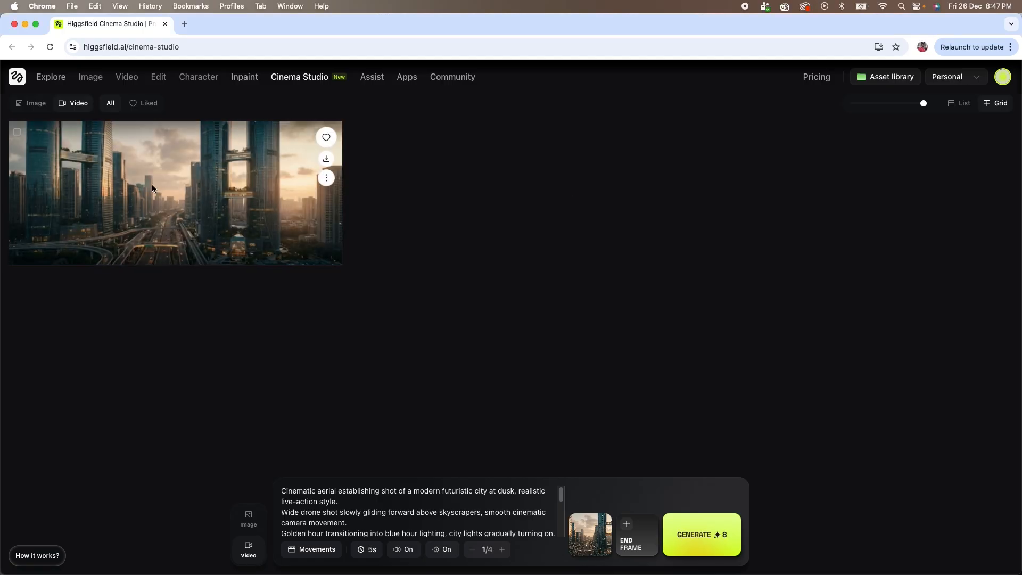
click(201, 187)
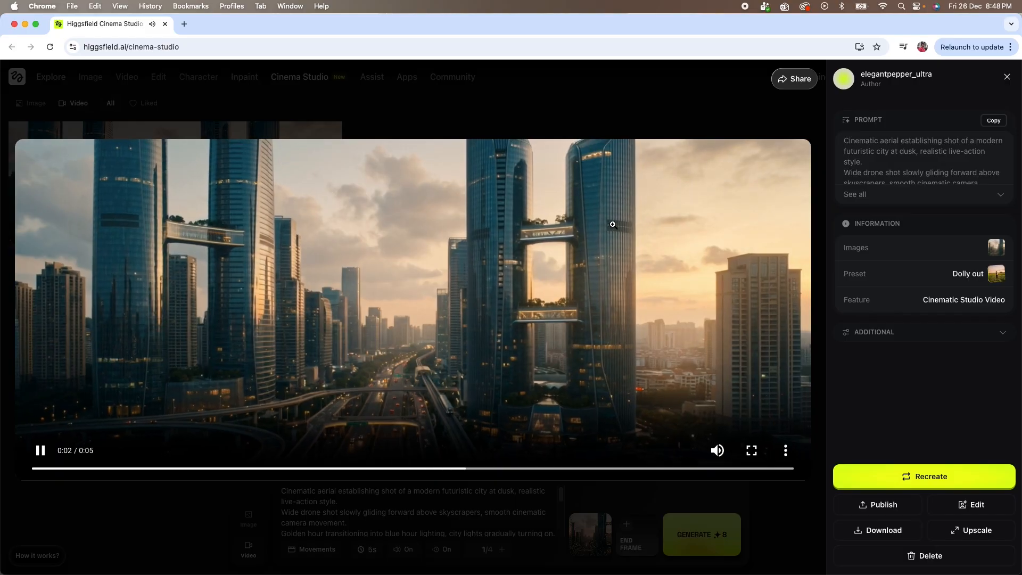
click(1006, 77)
Change the camera movement to Dolly left, generate another city video and play the result.
click(326, 552)
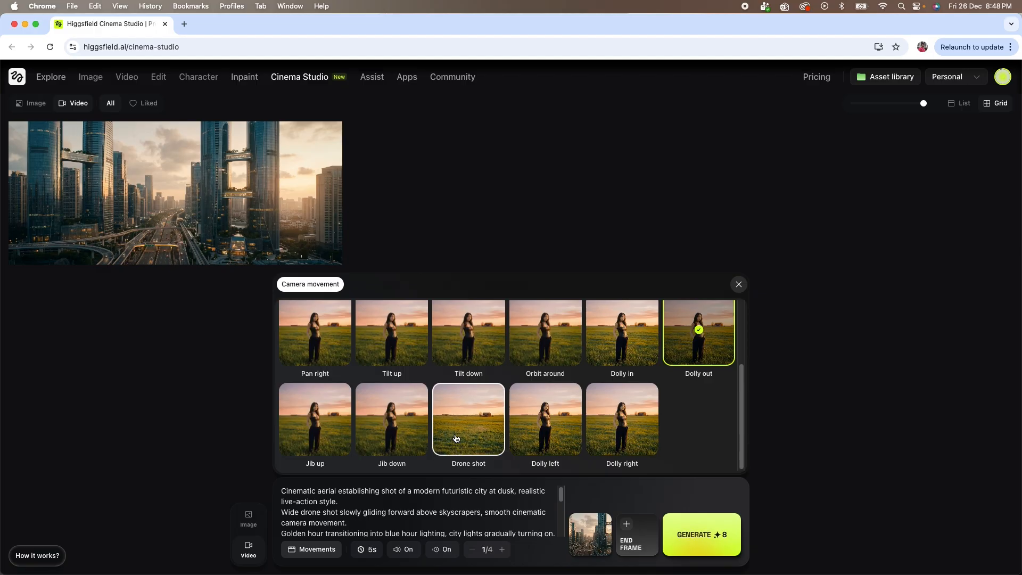
click(548, 424)
click(720, 535)
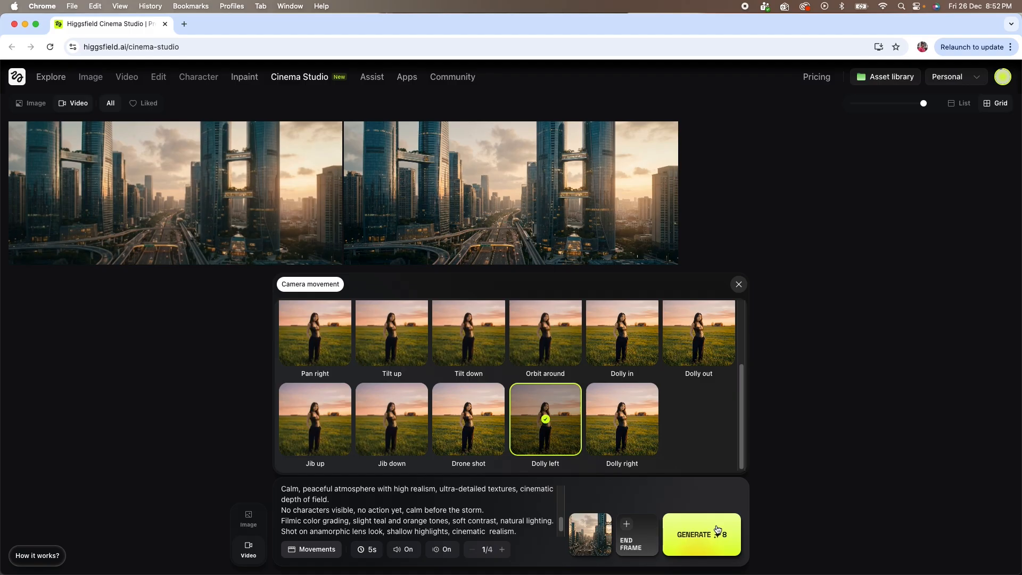
click(160, 185)
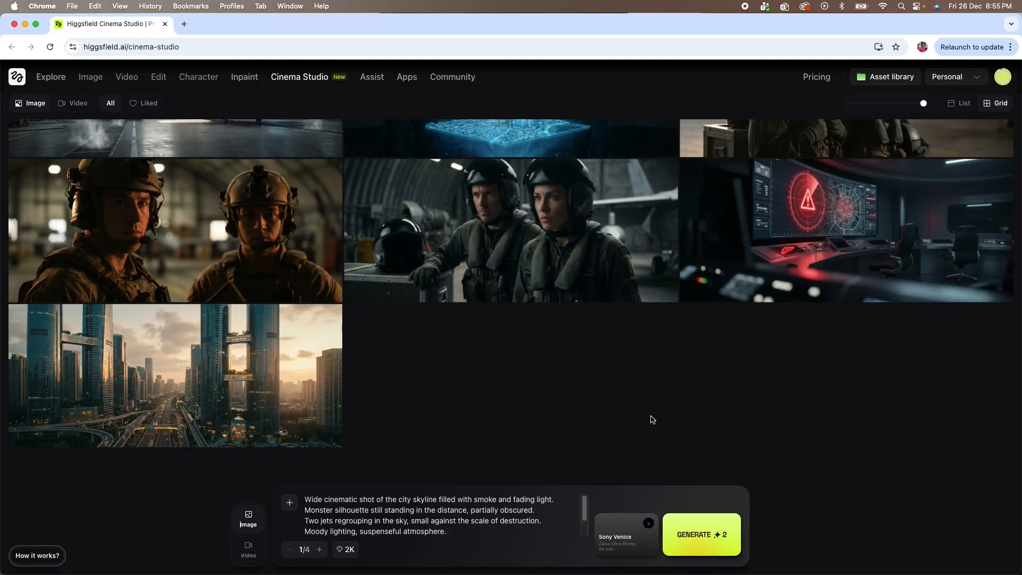
Set the command center image with the red radar screen as the start frame of a new video.
scroll(692, 373, up, 1)
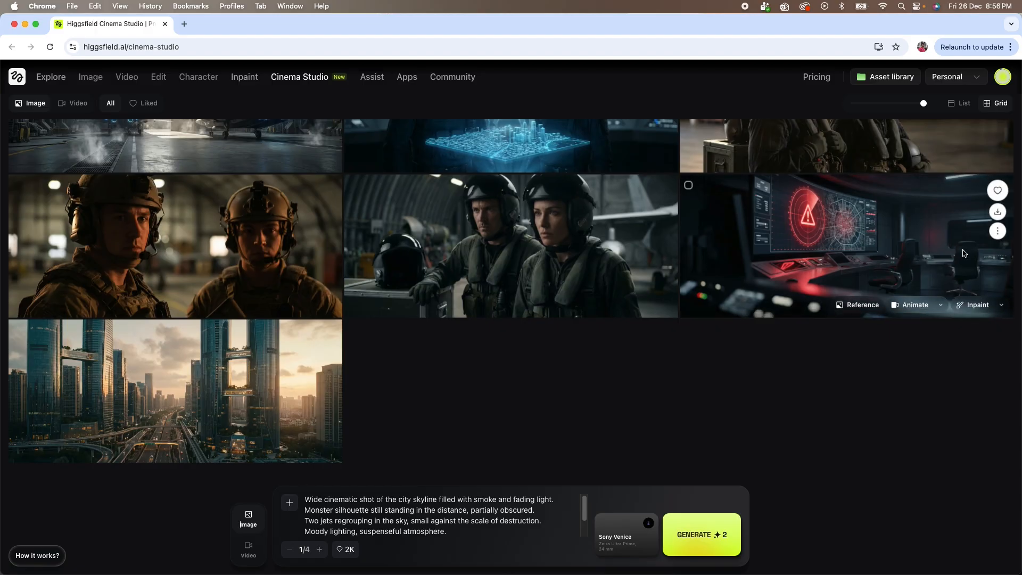
click(939, 305)
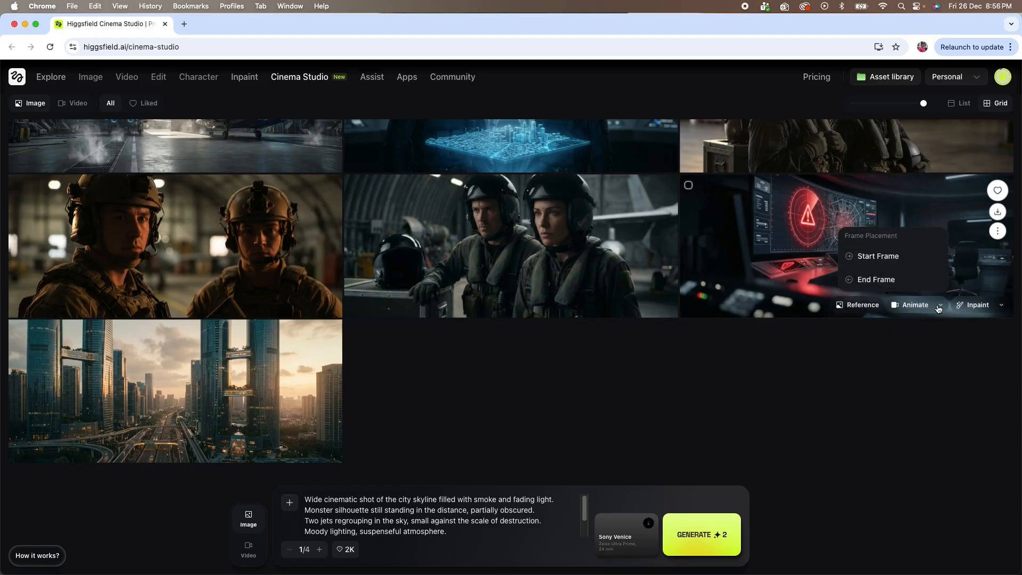
click(878, 256)
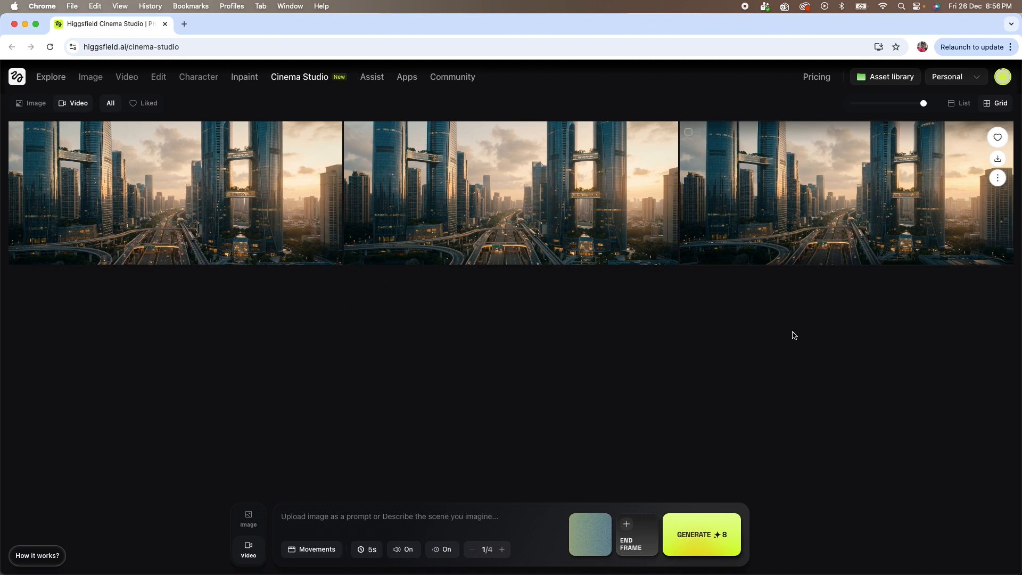
Paste the prompt for a high-tech underground command center with a slow push toward the radar screen, then generate and view the video.
click(365, 518)
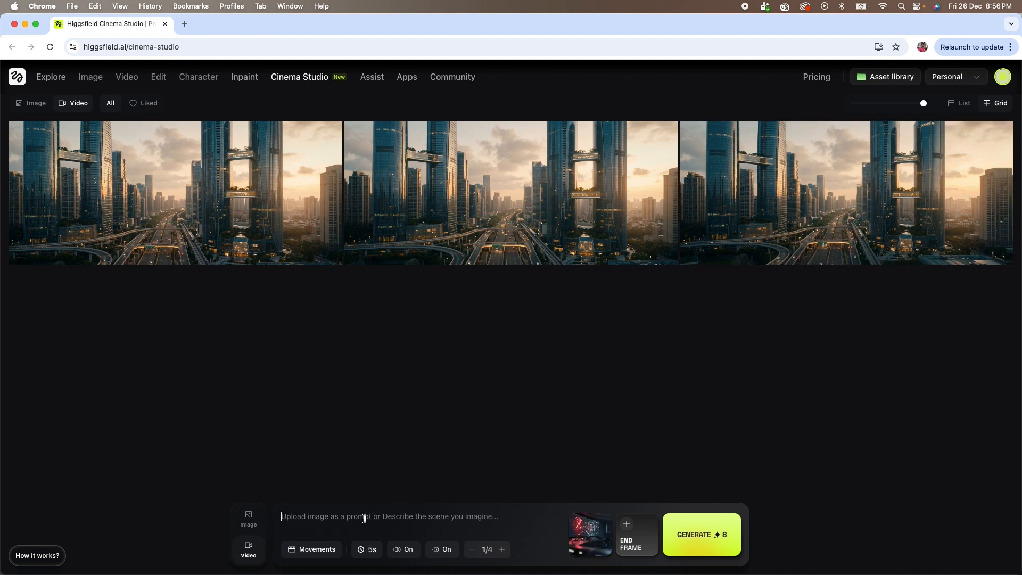
key(super+Tab)
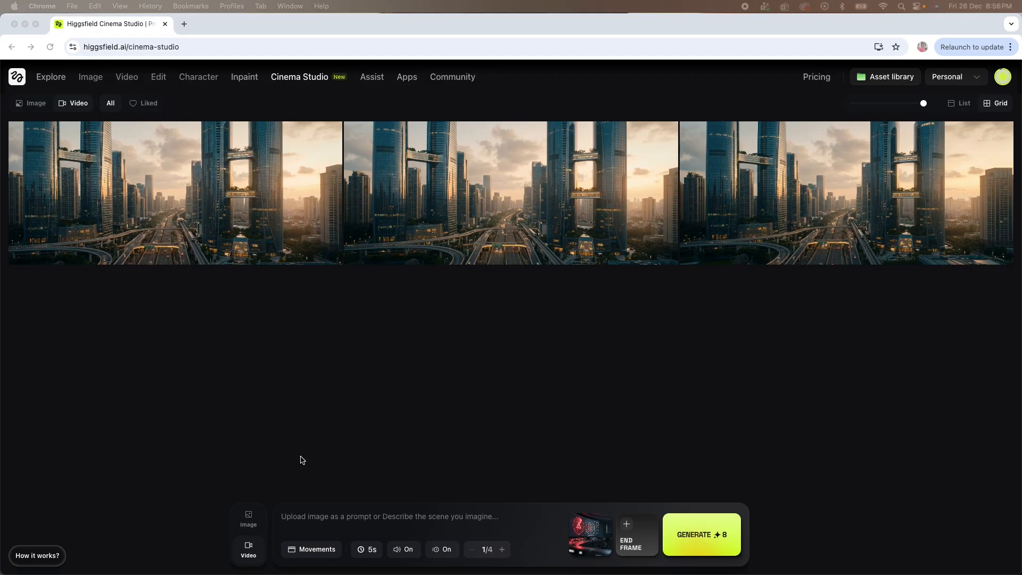
click(323, 513)
key(super+v)
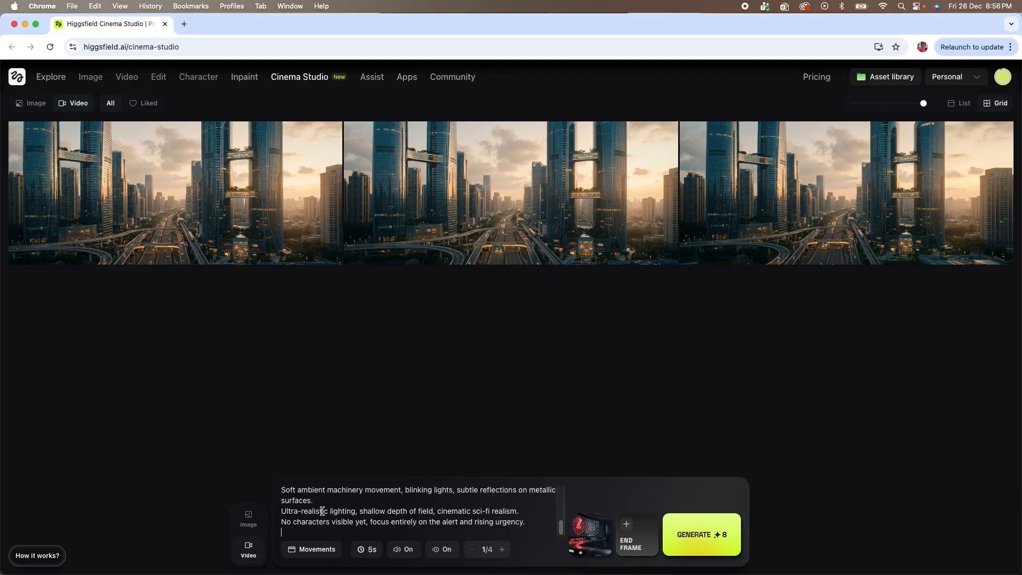
scroll(320, 506, up, 5)
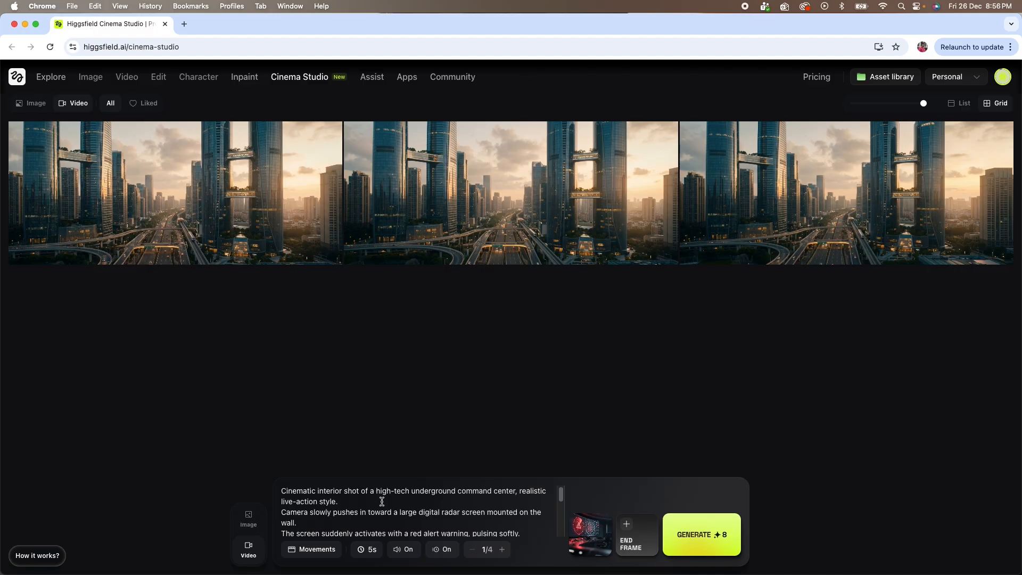
click(735, 543)
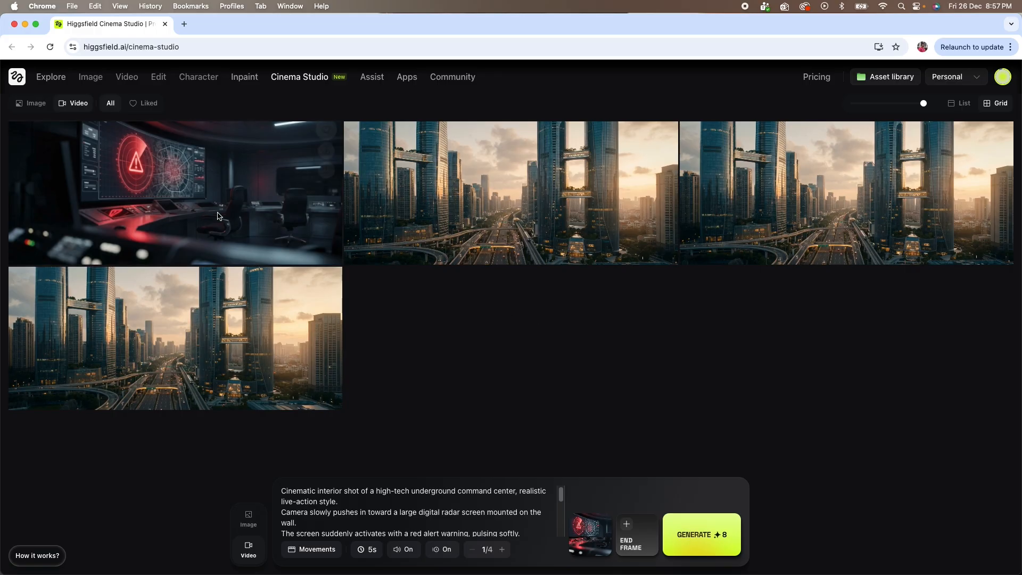
click(211, 200)
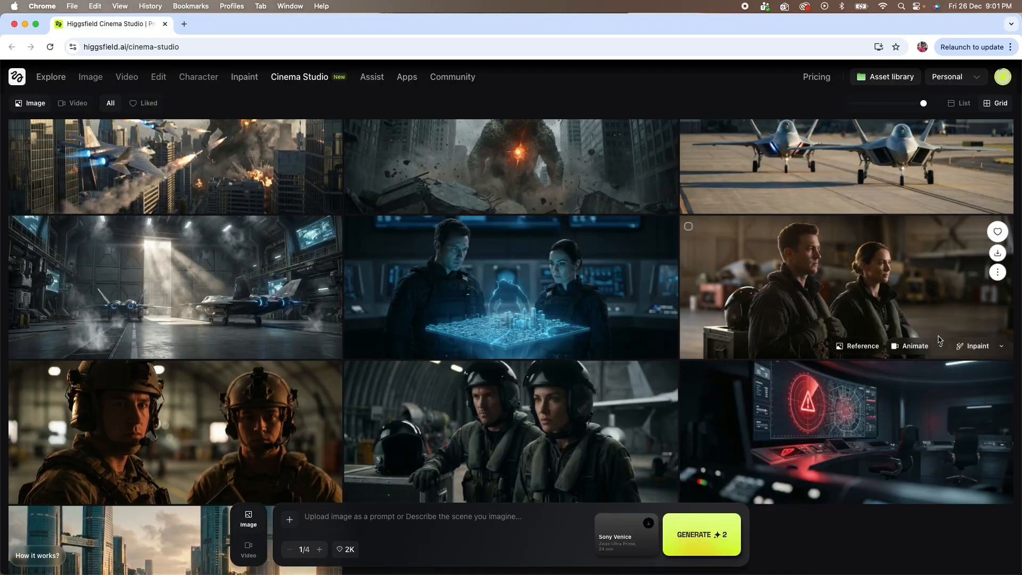
Use the image of the two helmetless pilots in the hangar as a video's start frame and paste the aircraft hangar prompt.
click(939, 347)
click(896, 296)
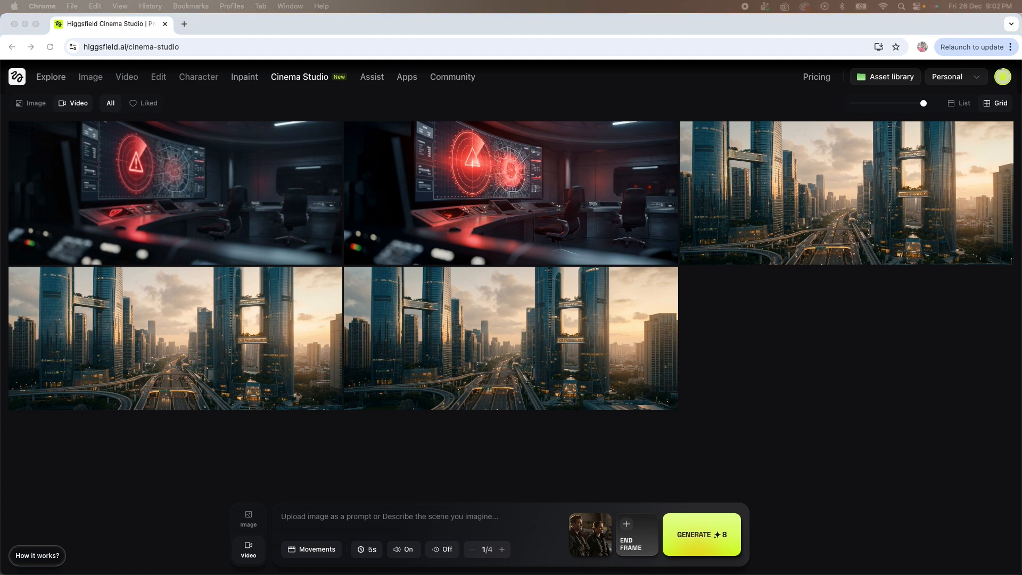
click(430, 519)
key(super+v)
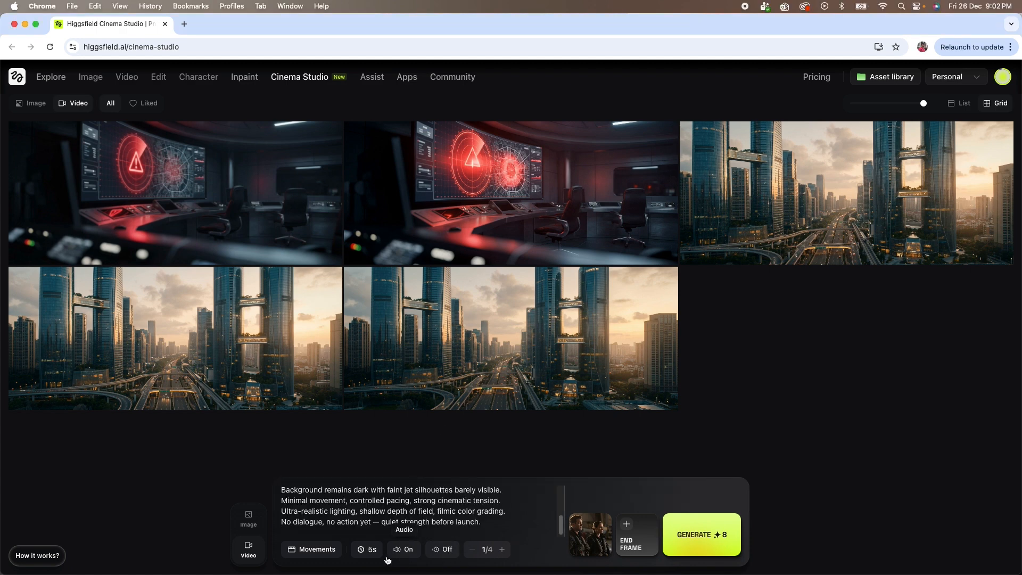
Apply the Camera follows movement to the hangar shot, generate the video and play it enlarged.
click(321, 552)
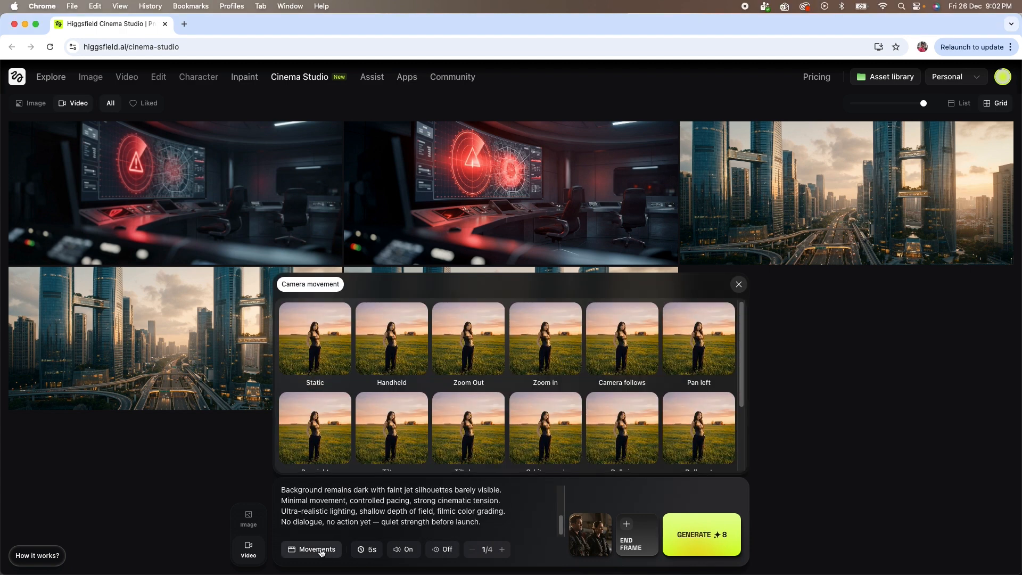
click(622, 338)
click(701, 534)
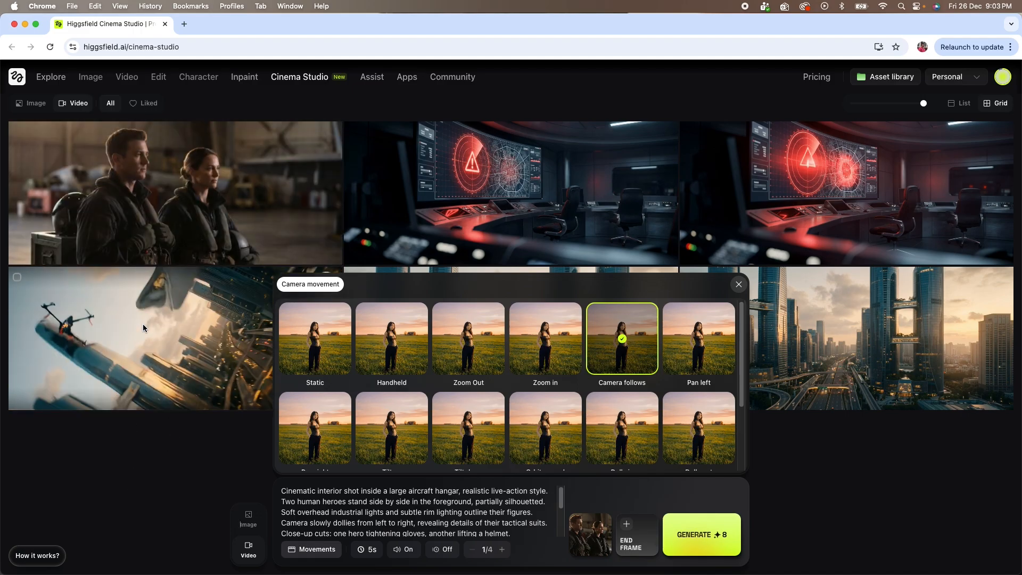
click(255, 190)
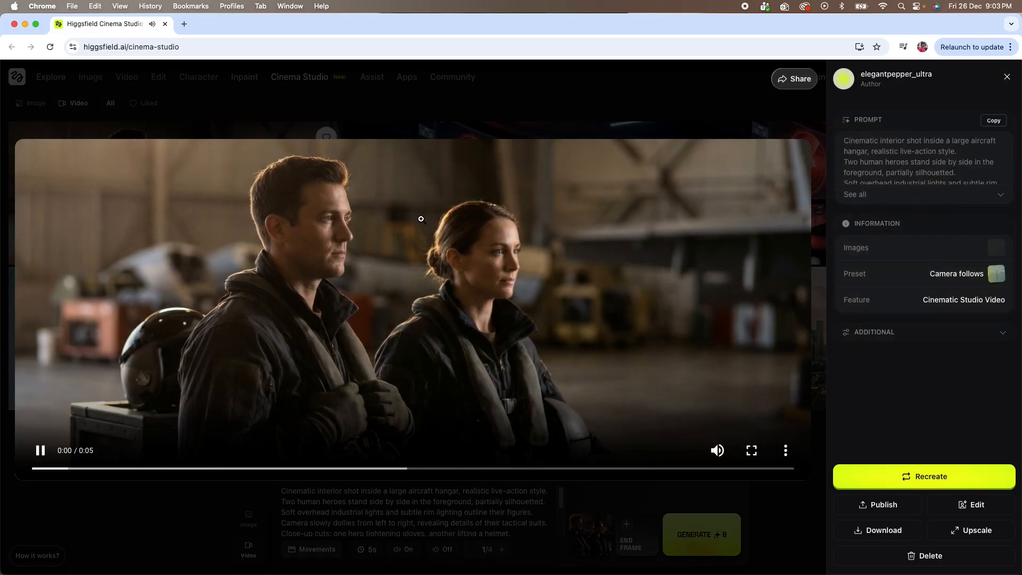